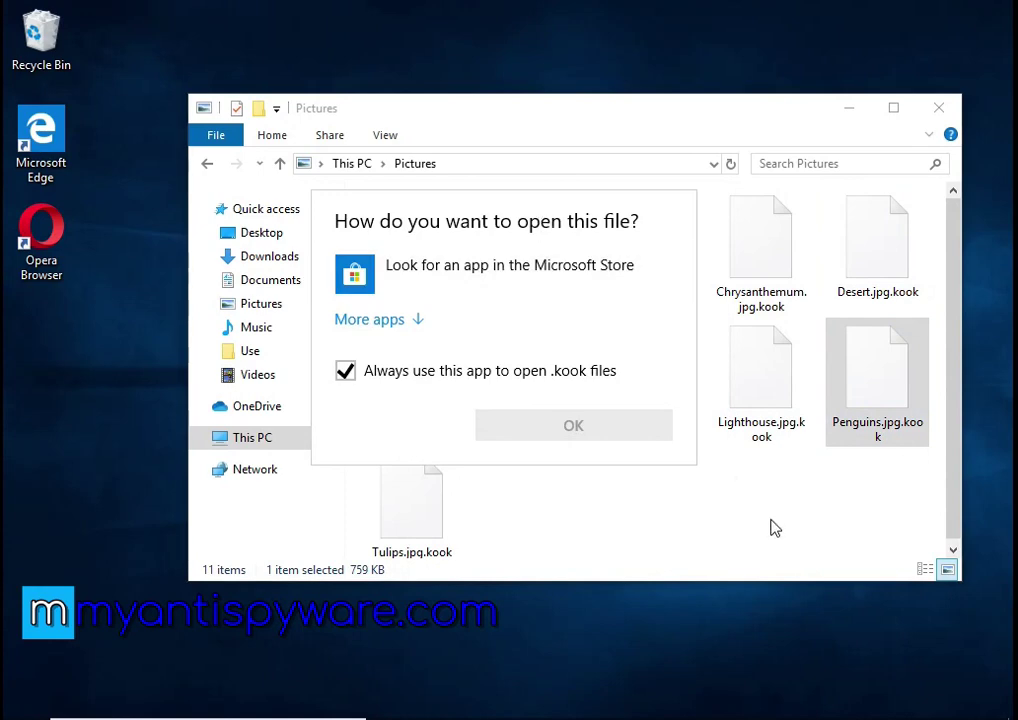
Rename Desert.jpg.kook in the Pictures folder to Desert.jpg and try to view it in Photos.
left_click(772, 527)
left_click(893, 284)
left_click(893, 284)
key("End")
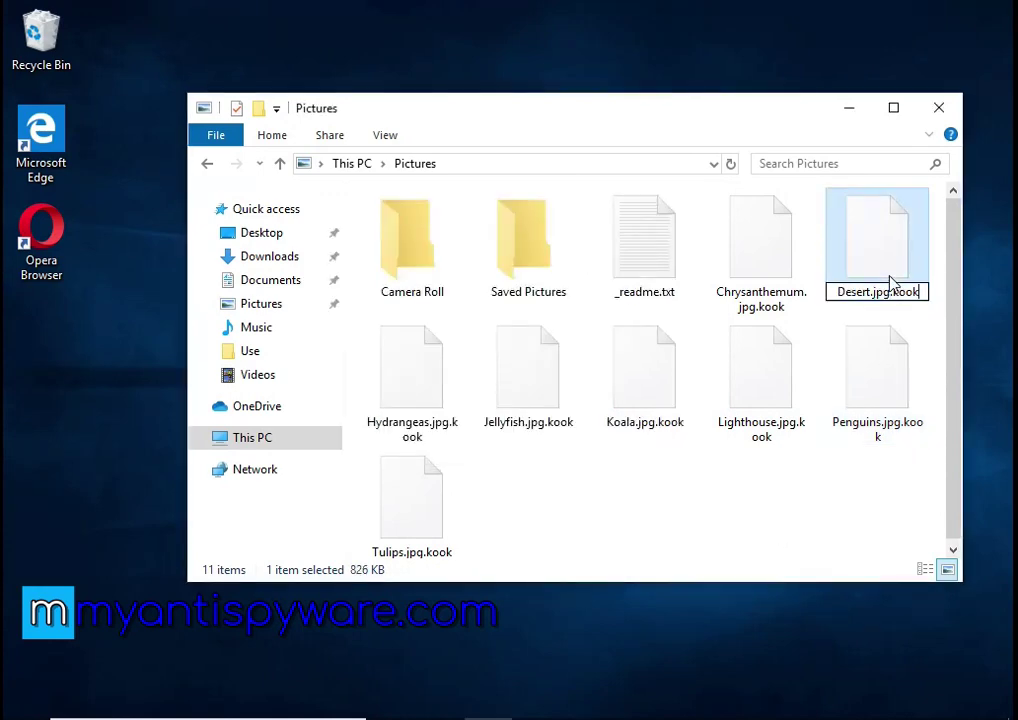
key("BackSpace")
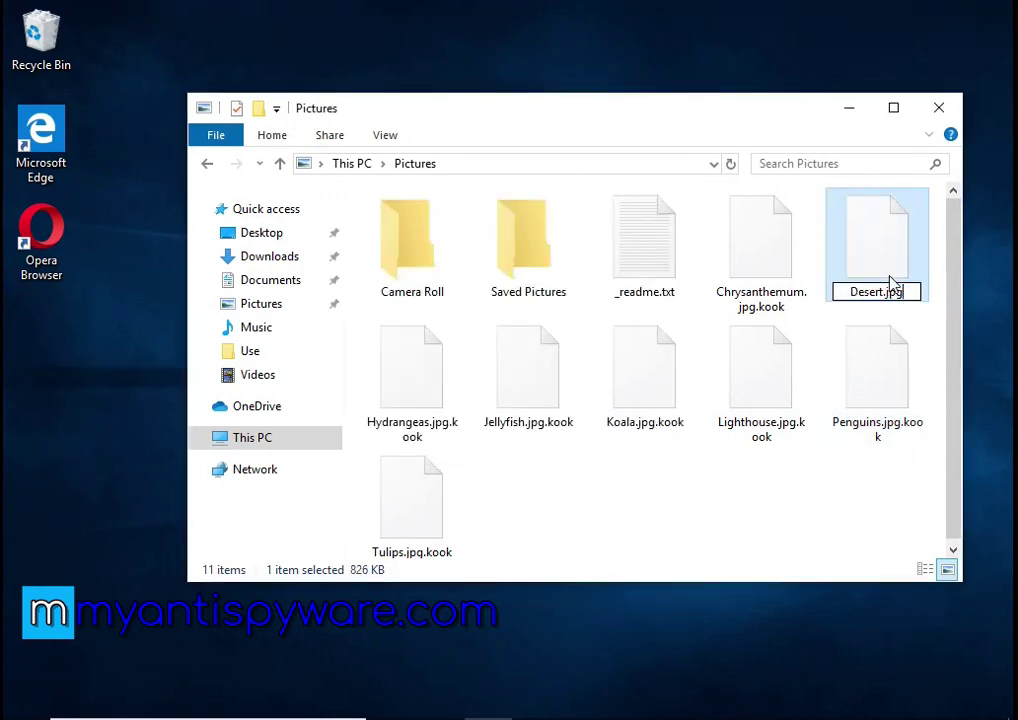
key("Return")
key("Return")
double_click(893, 284)
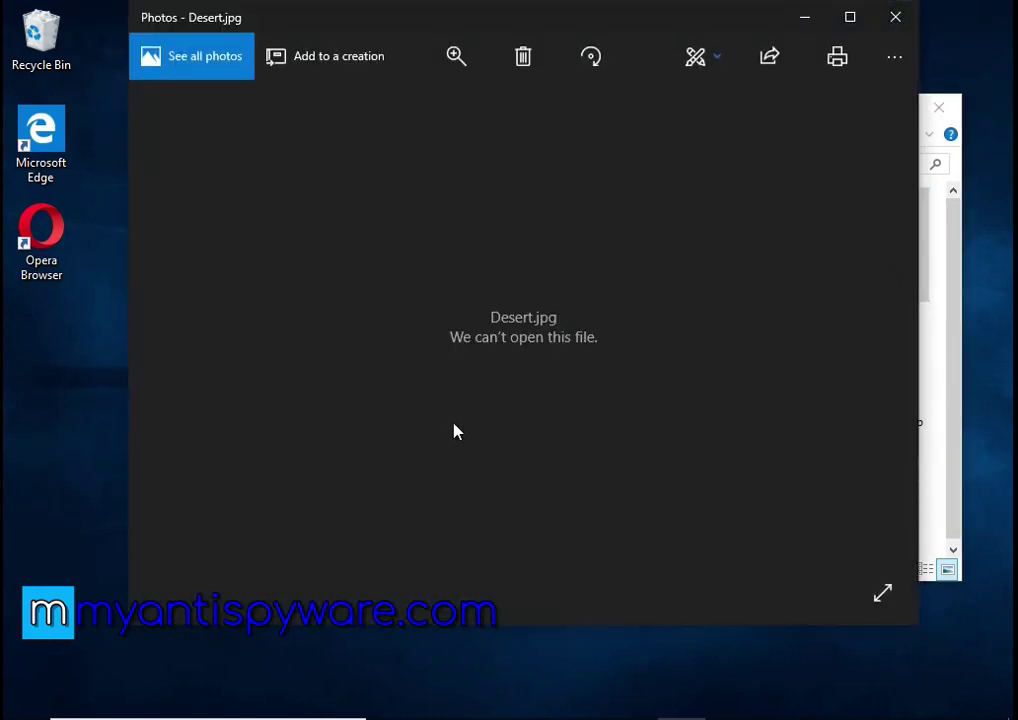
left_click(884, 17)
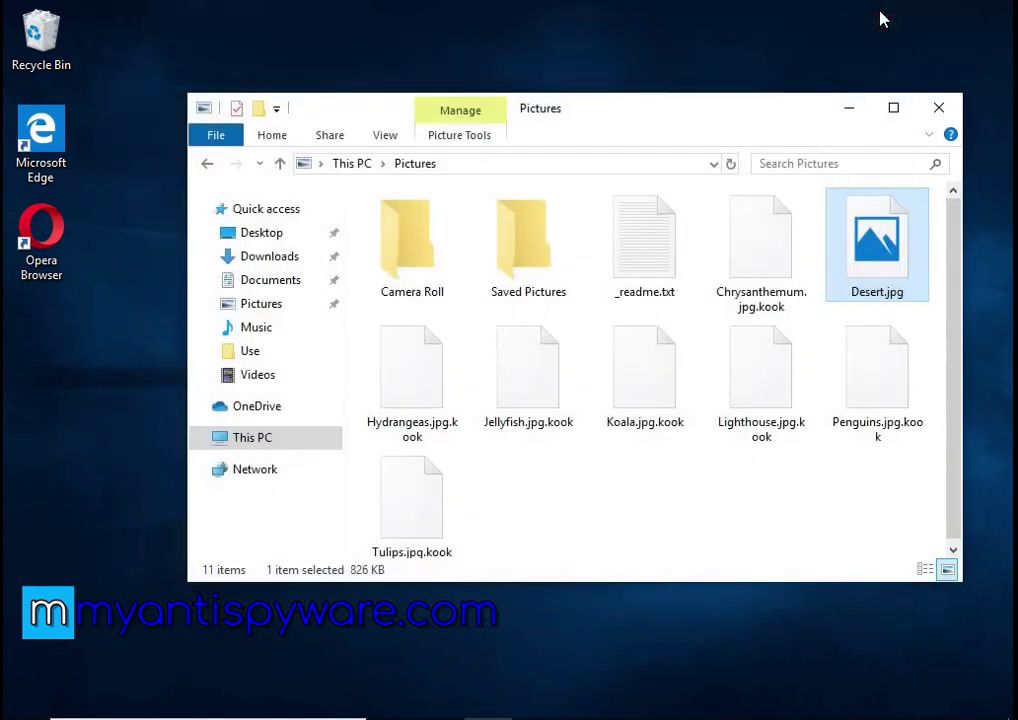
Read what the ransom note _readme.txt says about the encrypted files, and close the note and the Pictures folder.
double_click(668, 268)
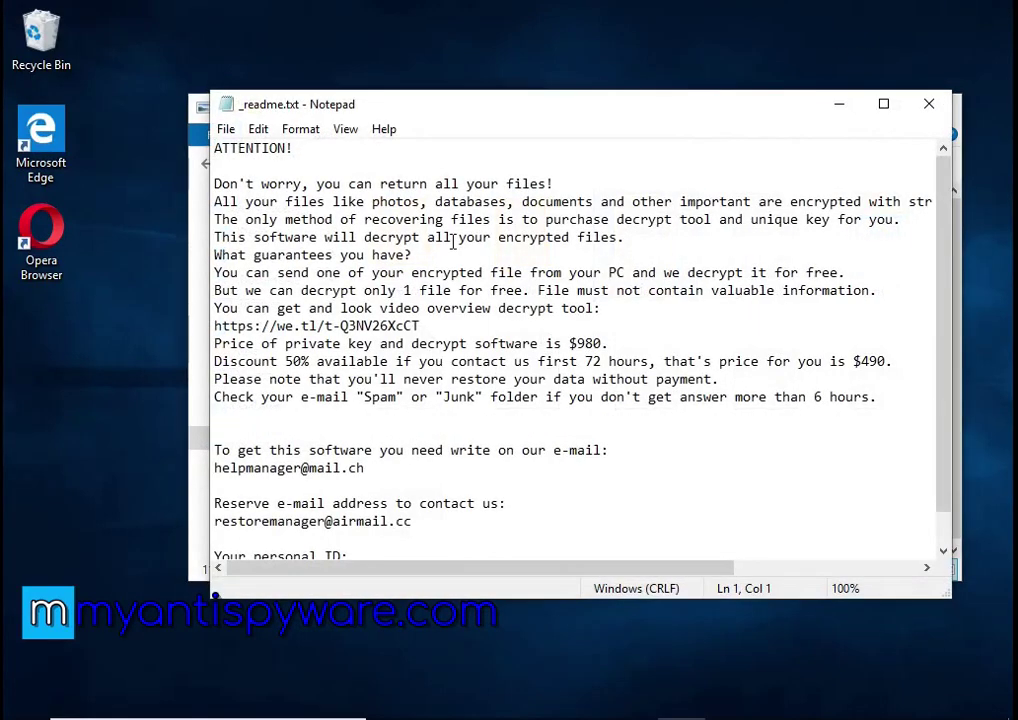
left_click_drag(216, 203, 870, 202)
double_click(842, 201)
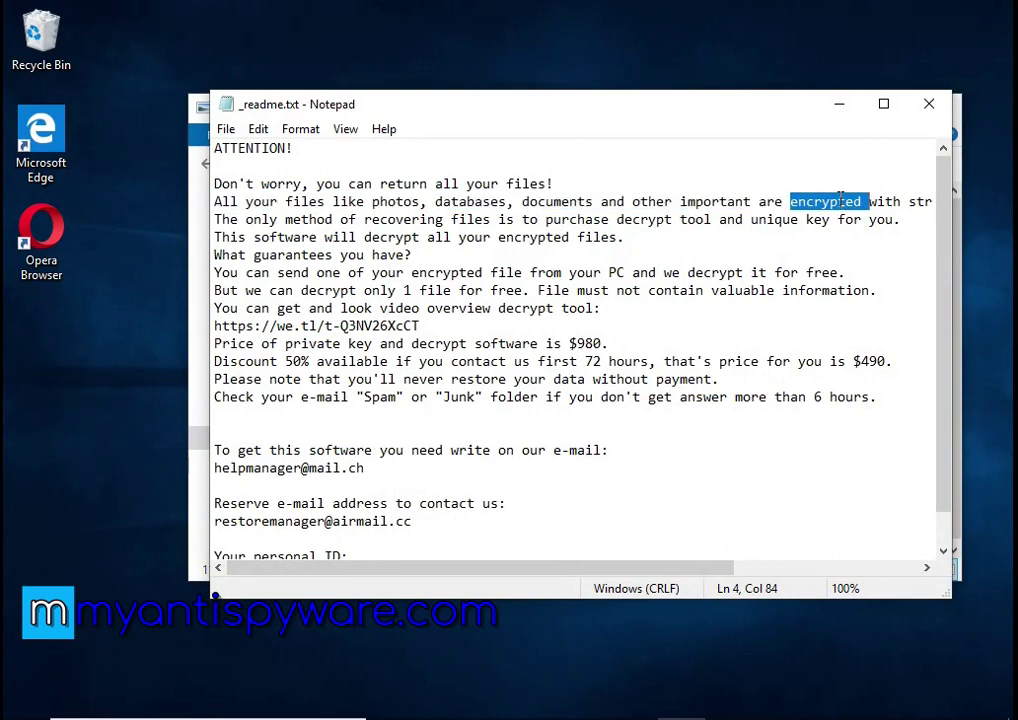
left_click(932, 106)
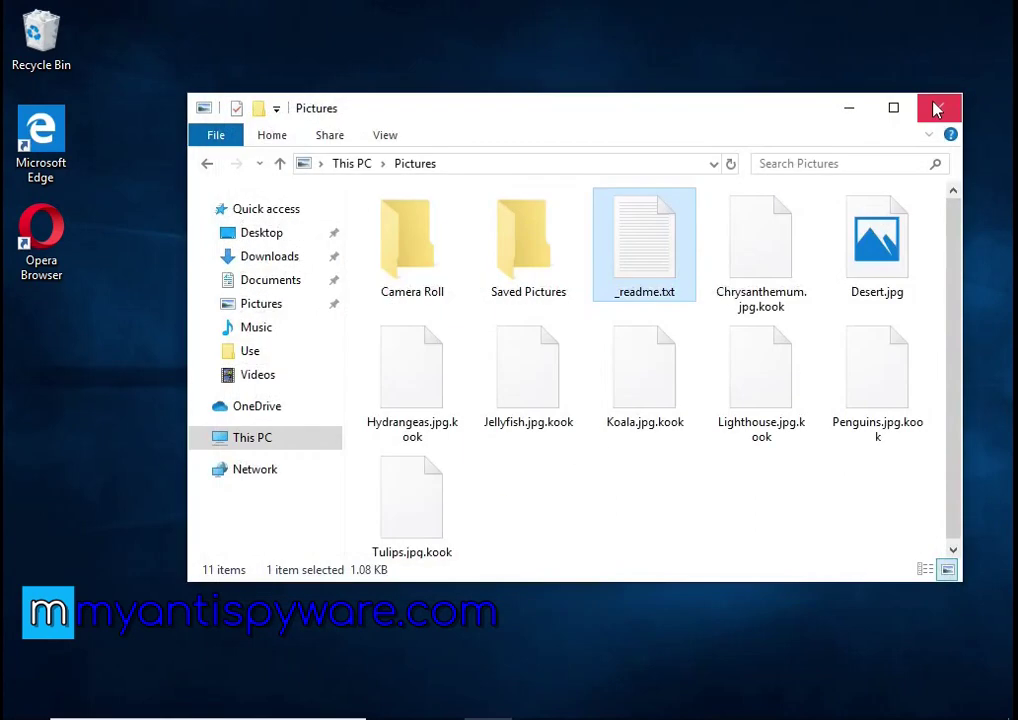
left_click(932, 107)
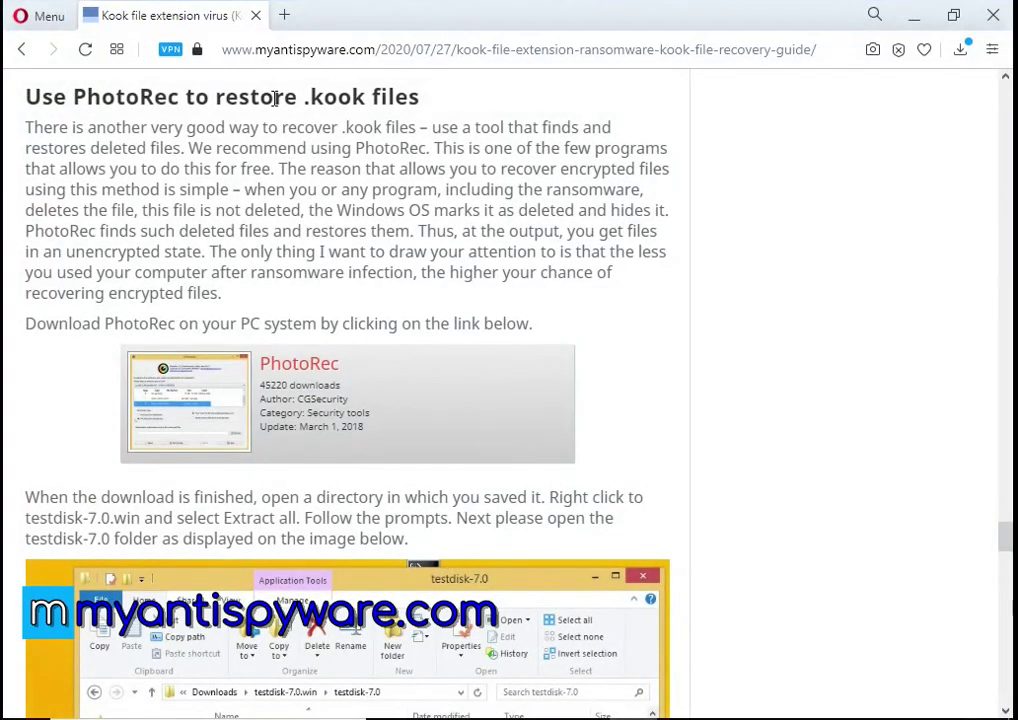
Read the guide's introduction to restoring .kook files with PhotoRec, including its download instruction.
triple_click(274, 98)
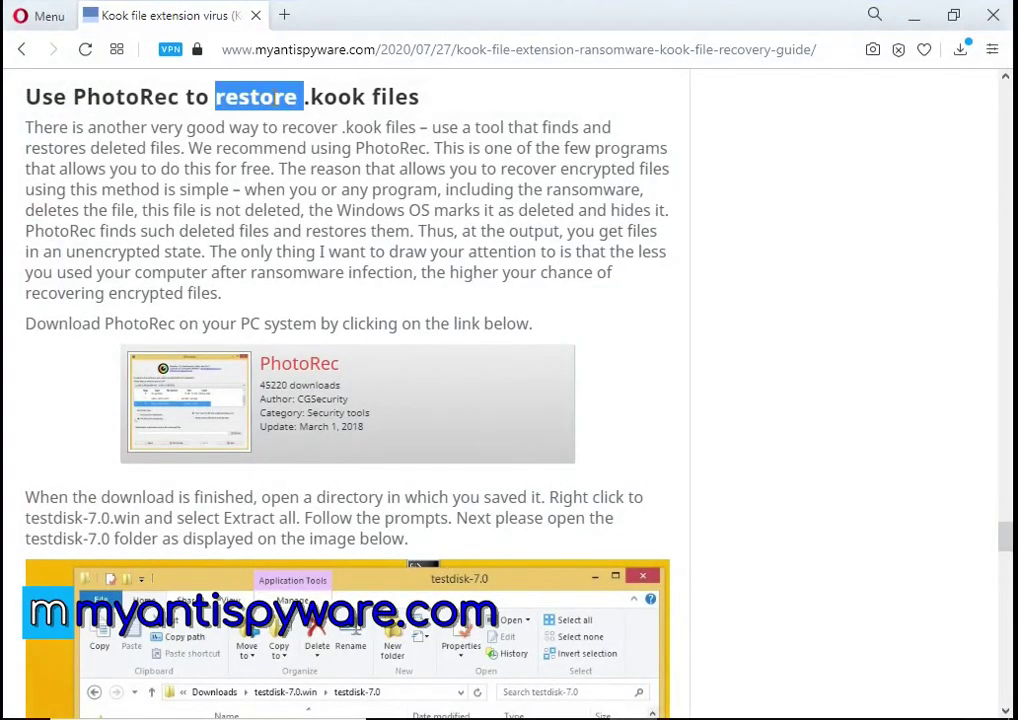
left_click(53, 131)
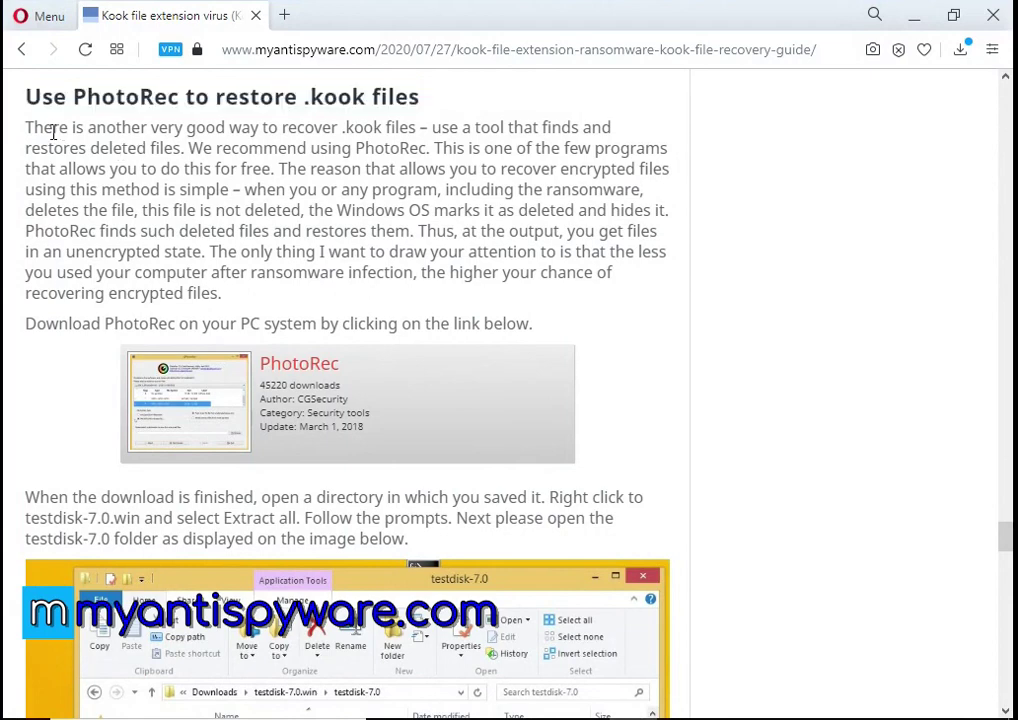
left_click_drag(28, 127, 265, 172)
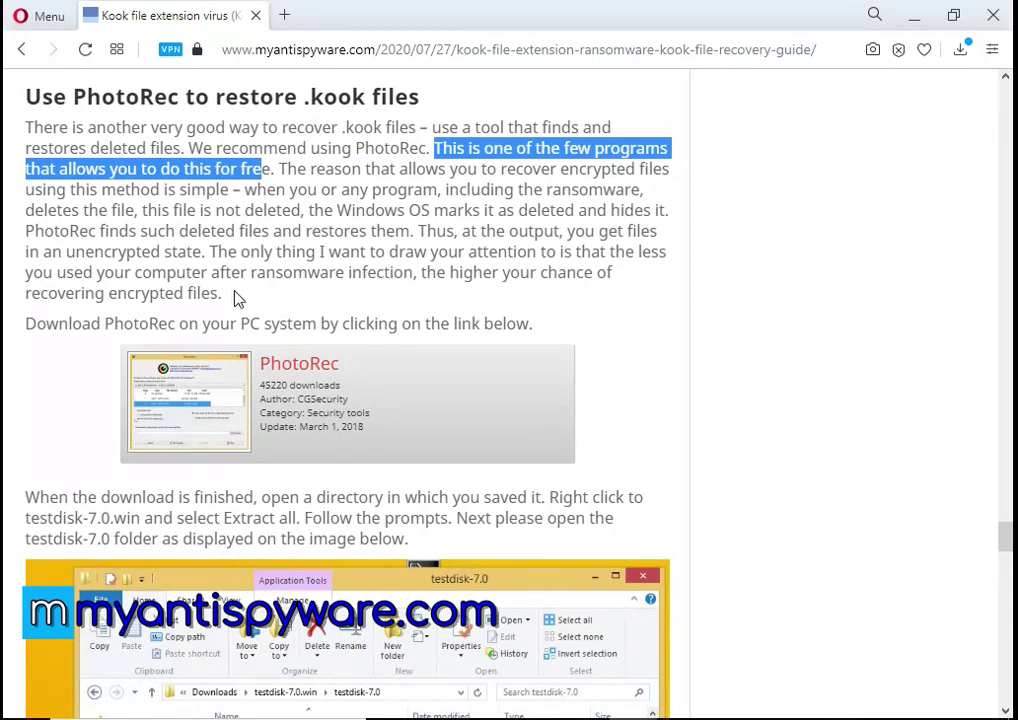
triple_click(195, 325)
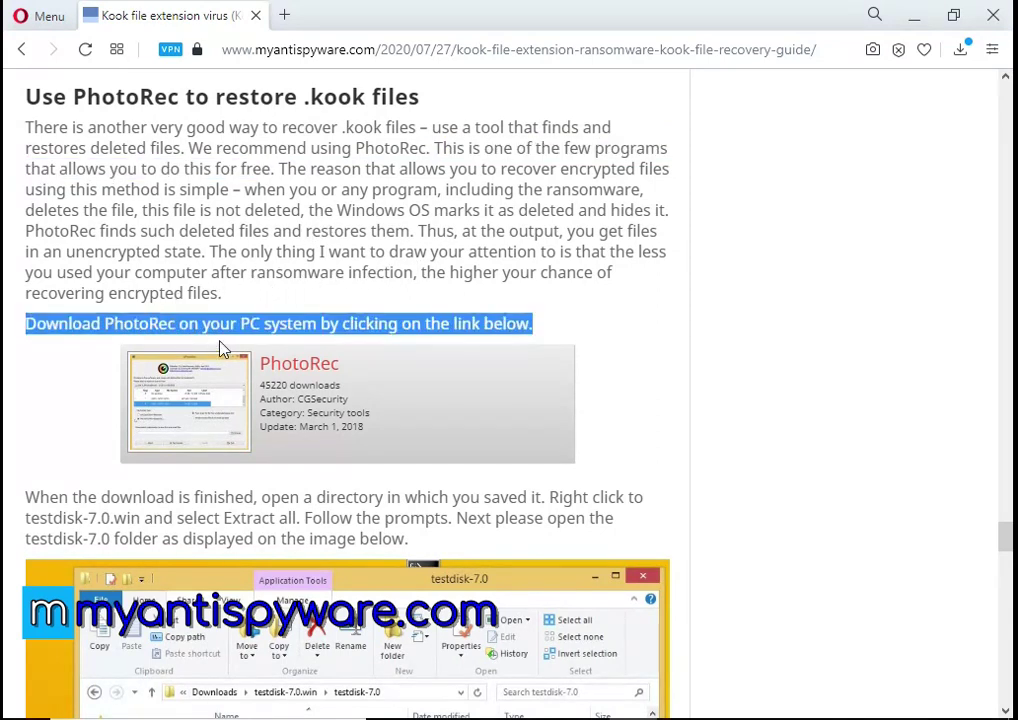
Open the guide's PhotoRec link in a new tab and download testdisk-7.0.win.zip from that page.
right_click(305, 367)
left_click(334, 378)
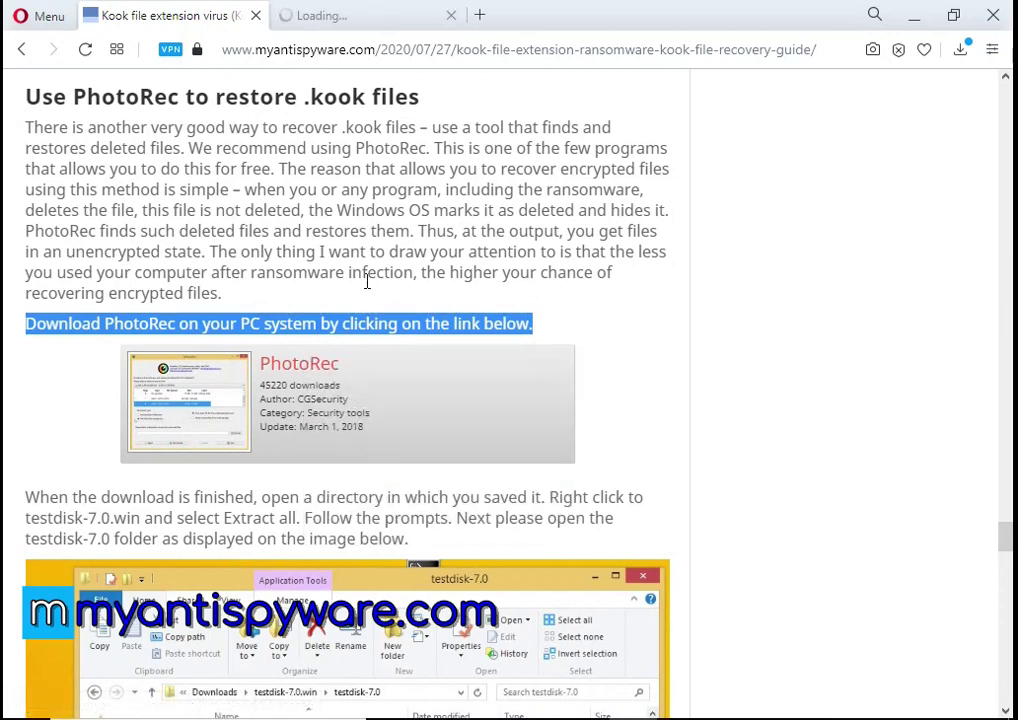
left_click(341, 14)
scroll(600, 450, "down", 5)
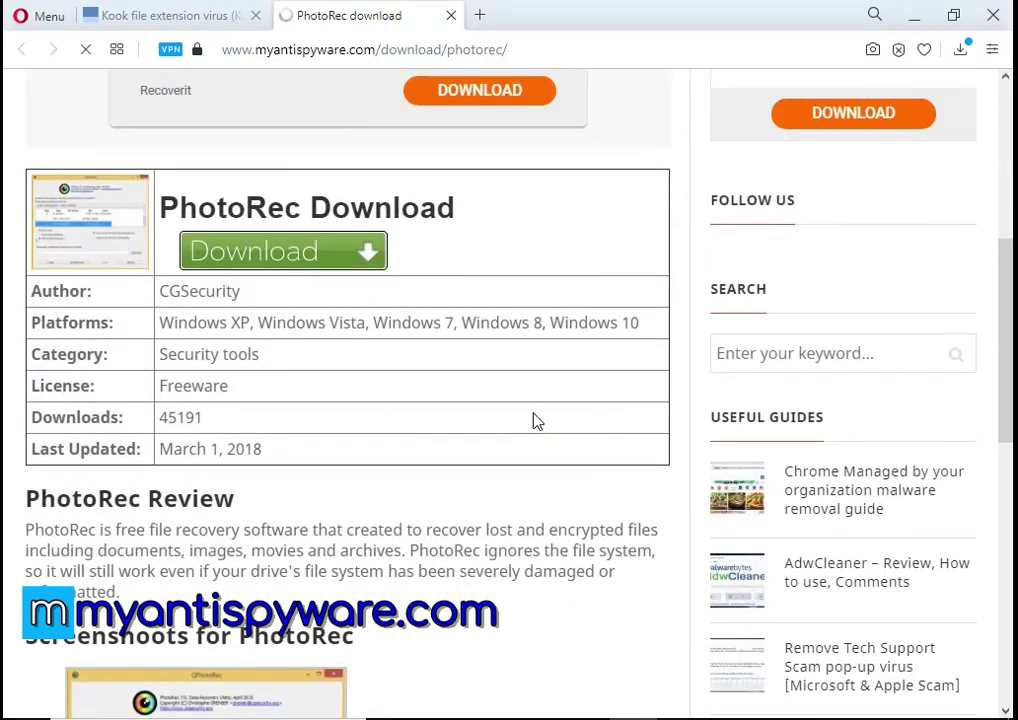
scroll(529, 418, "down", 6)
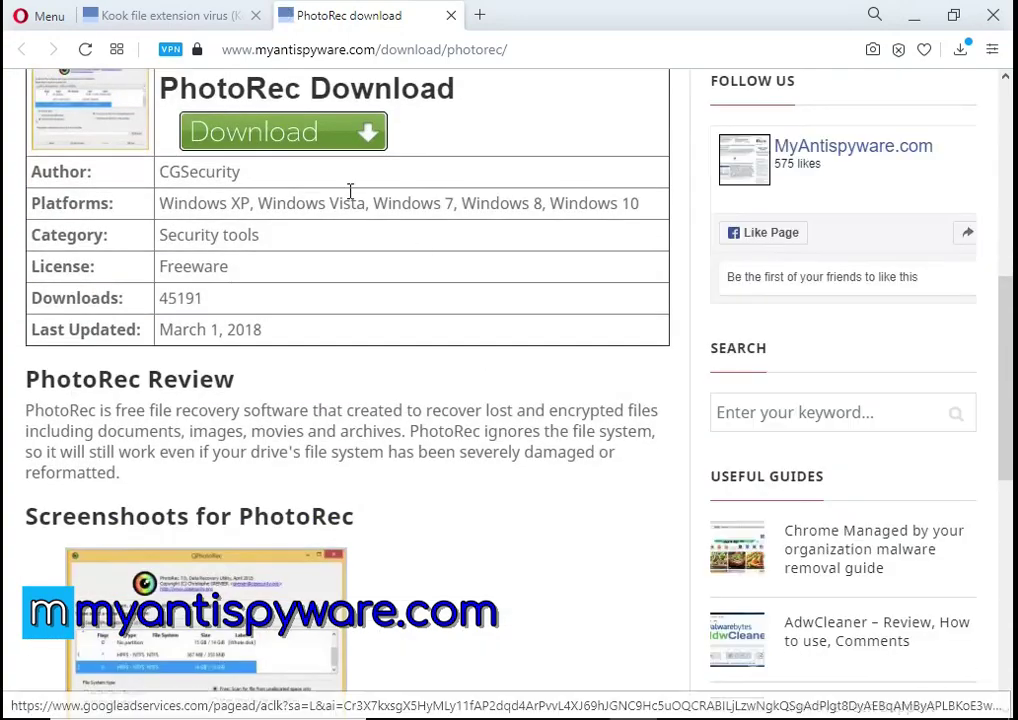
left_click(322, 144)
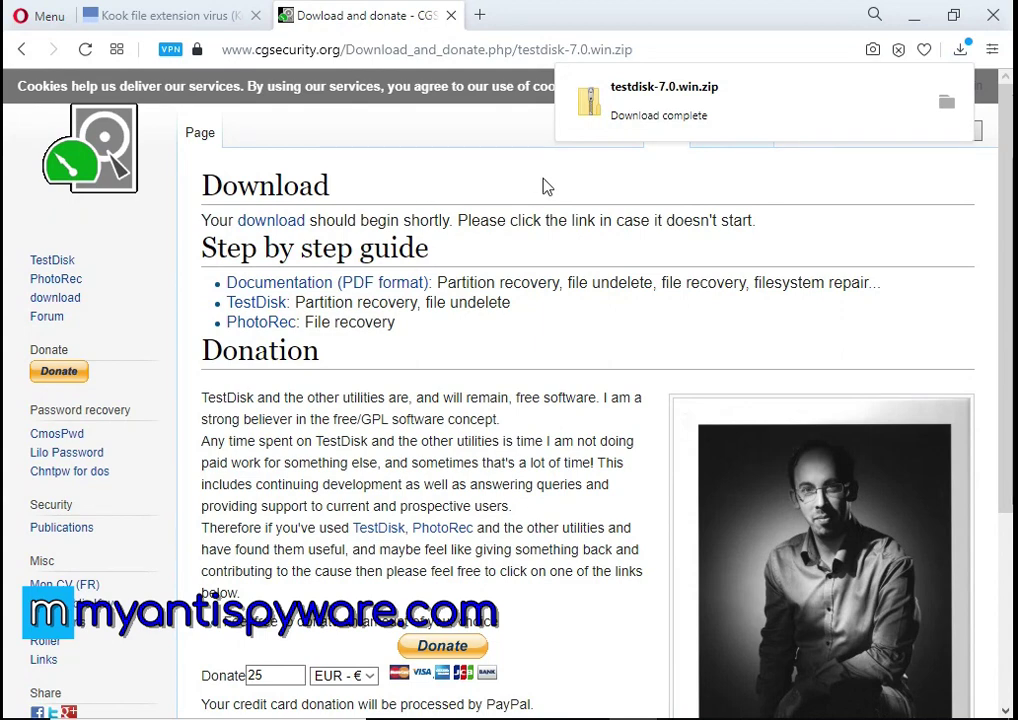
Show the downloaded testdisk-7.0.win.zip in its folder and close the browser tab with the download page.
left_click(947, 110)
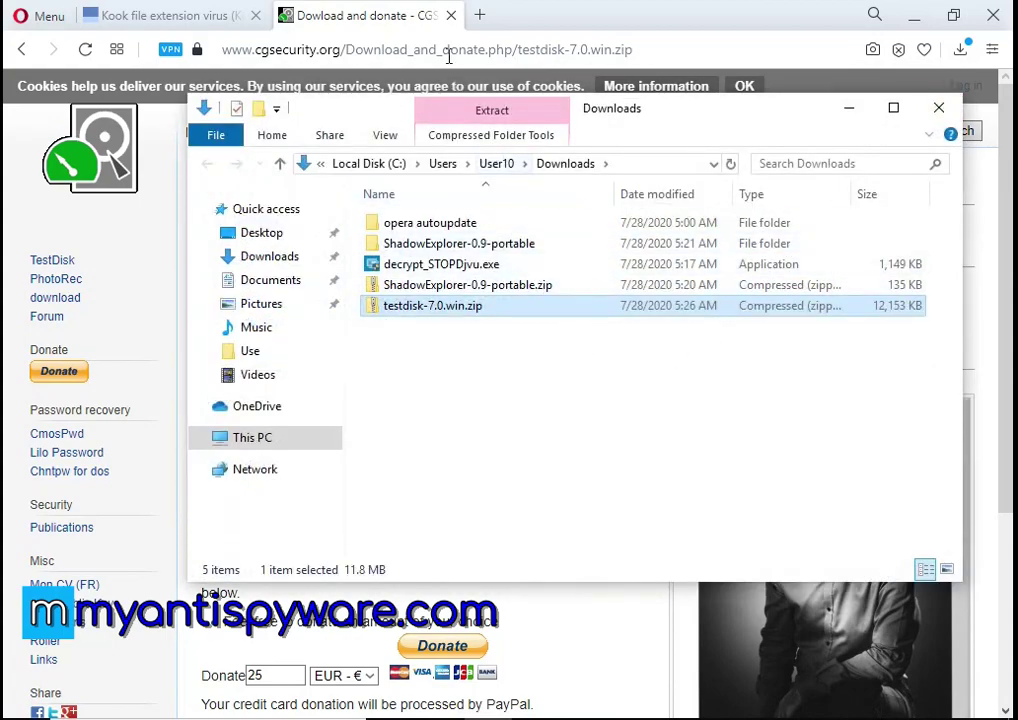
left_click(358, 17)
left_click(451, 15)
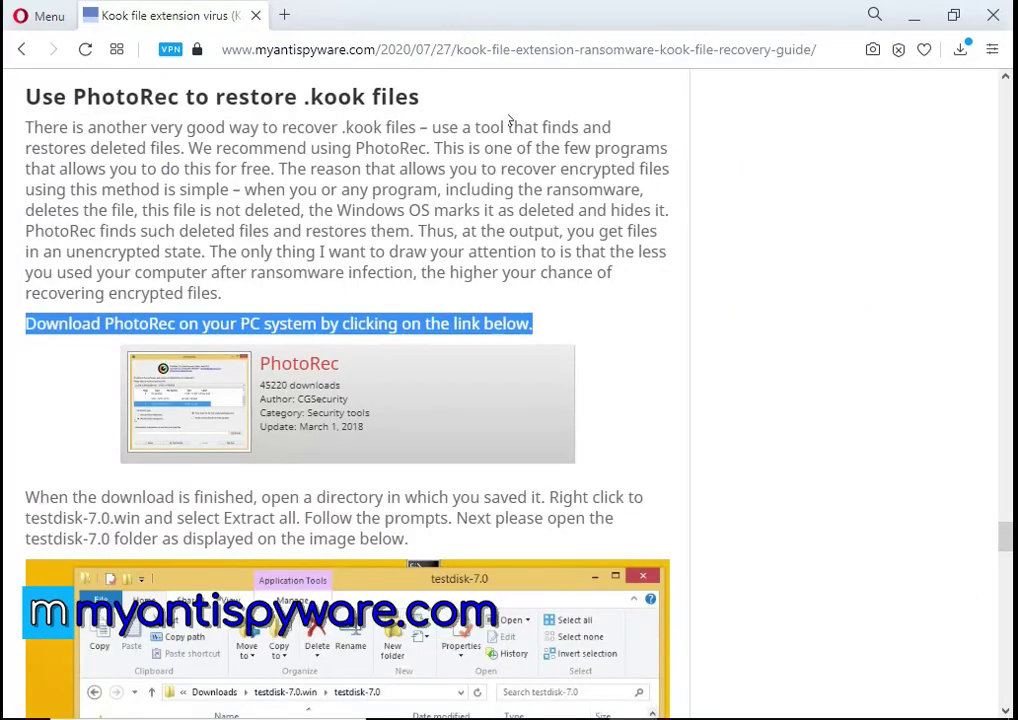
Read the guide's instructions on extracting the testdisk-7.0.win archive and running qphotorec_win.
scroll(563, 166, "down", 2)
left_click(243, 311)
triple_click(243, 311)
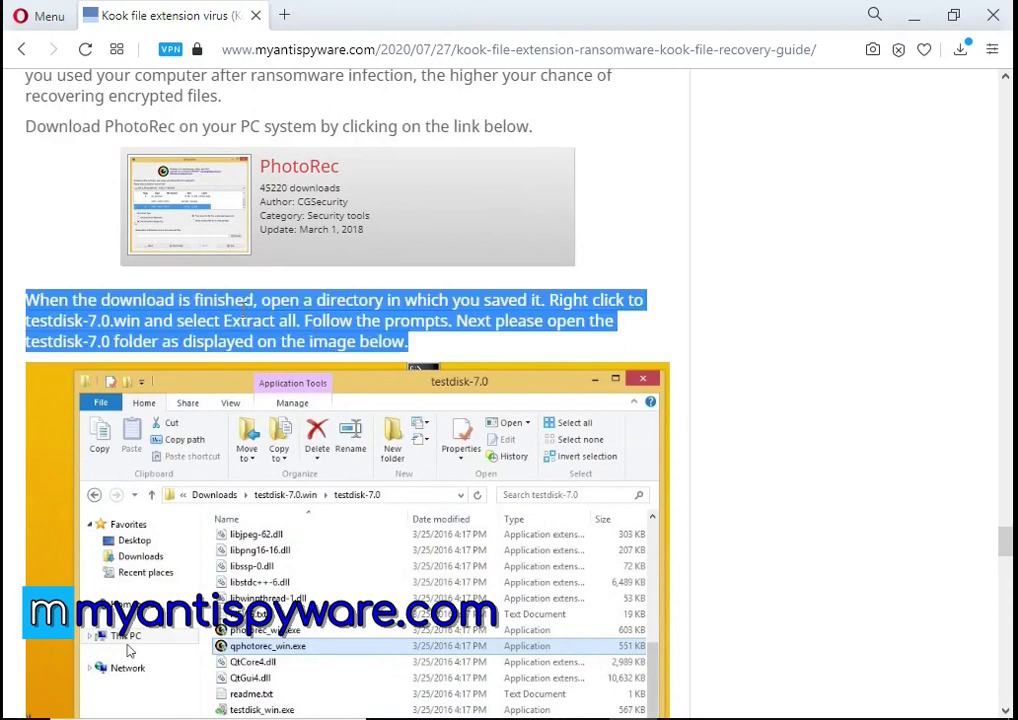
left_click(75, 332)
double_click(68, 326)
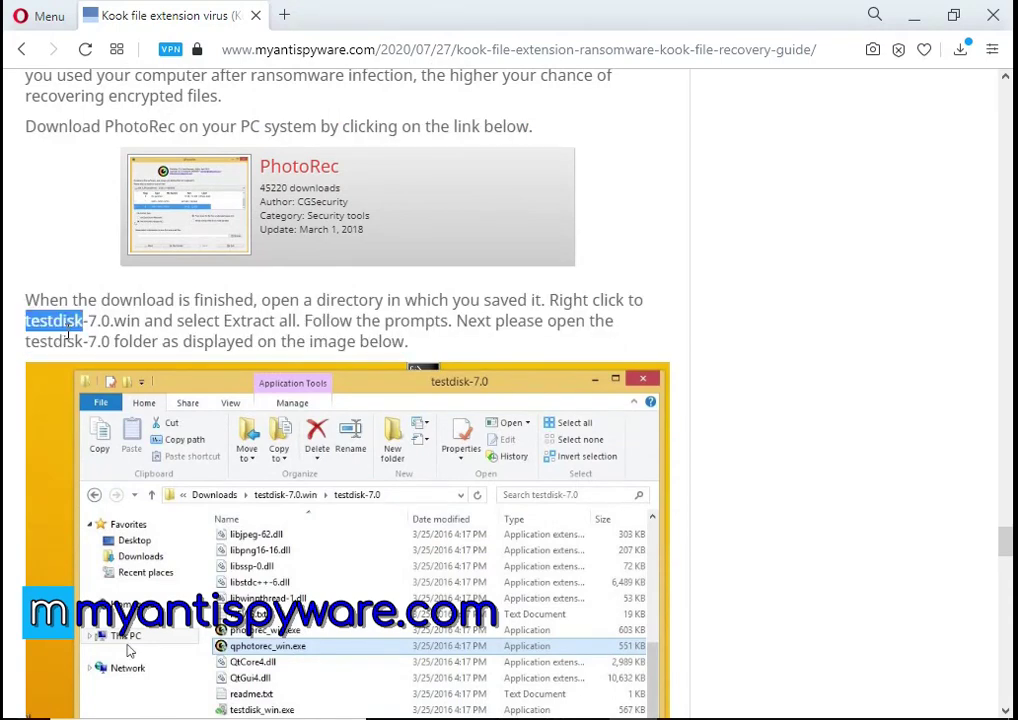
double_click(248, 321)
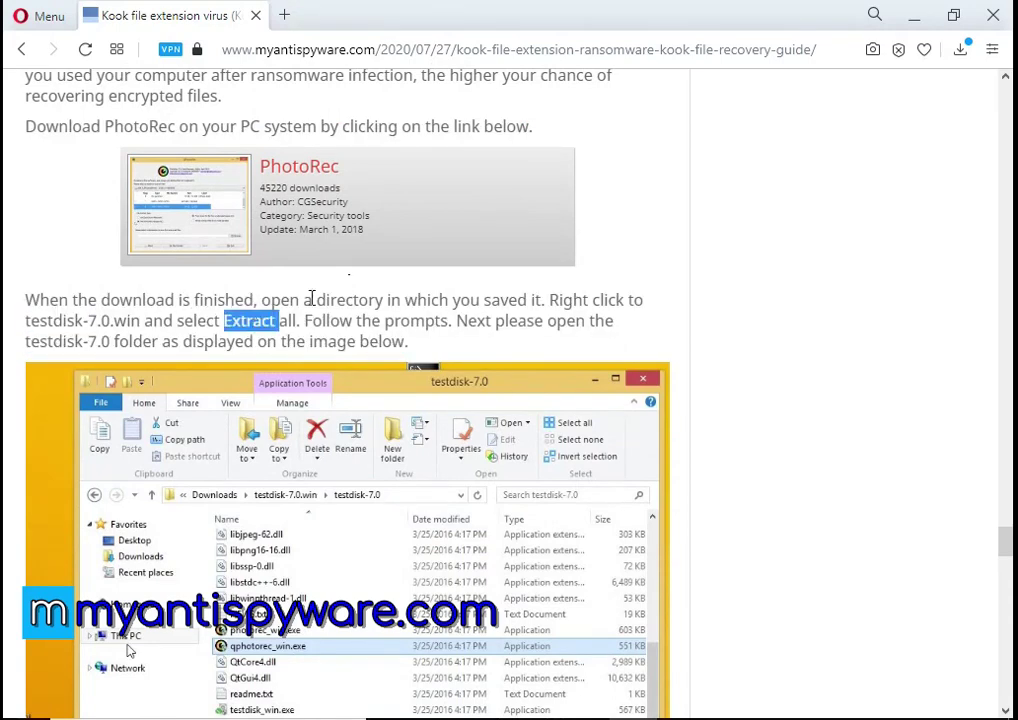
scroll(427, 240, "down", 2)
scroll(376, 272, "down", 2)
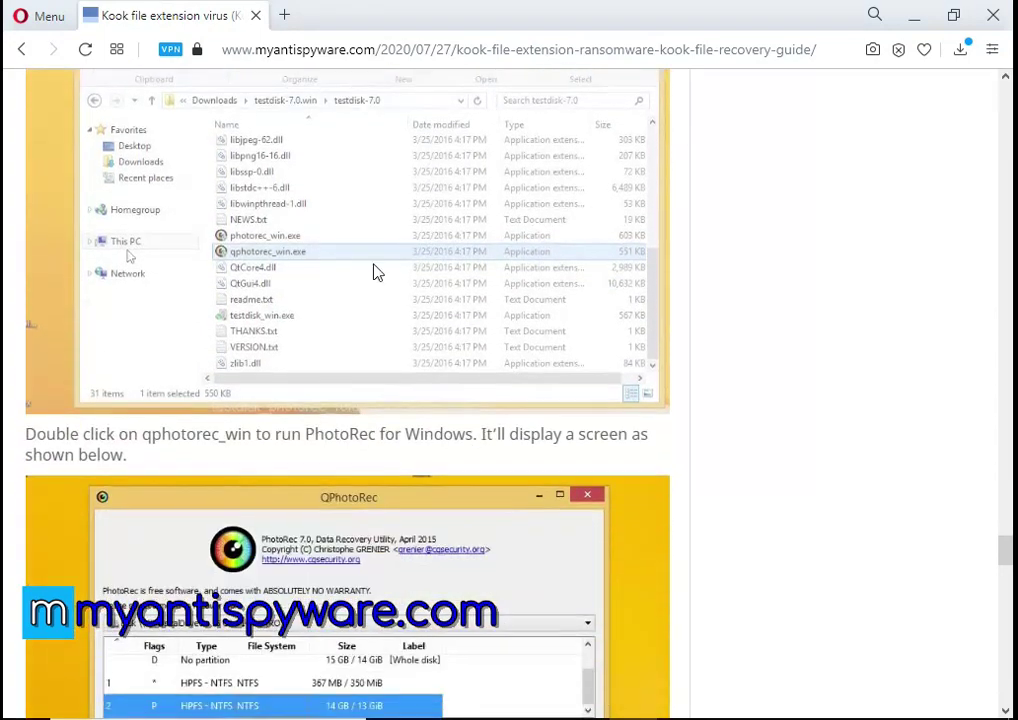
double_click(182, 434)
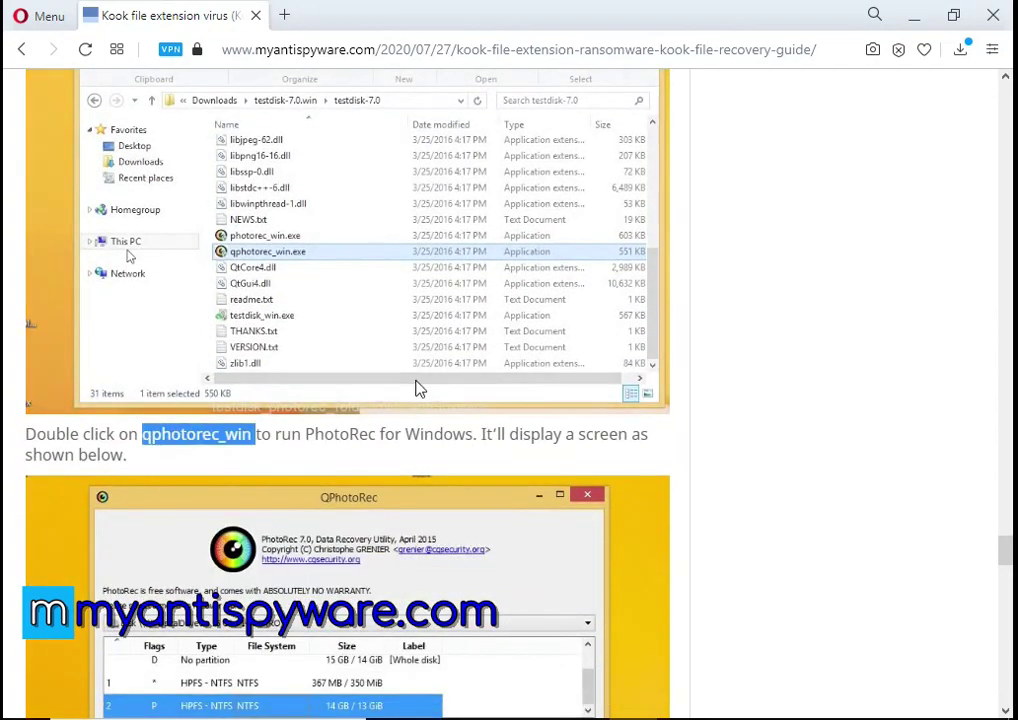
Read the guide's instructions on selecting the drive and partition to recover and specifying the file formats.
scroll(424, 378, "down", 3)
scroll(422, 378, "down", 2)
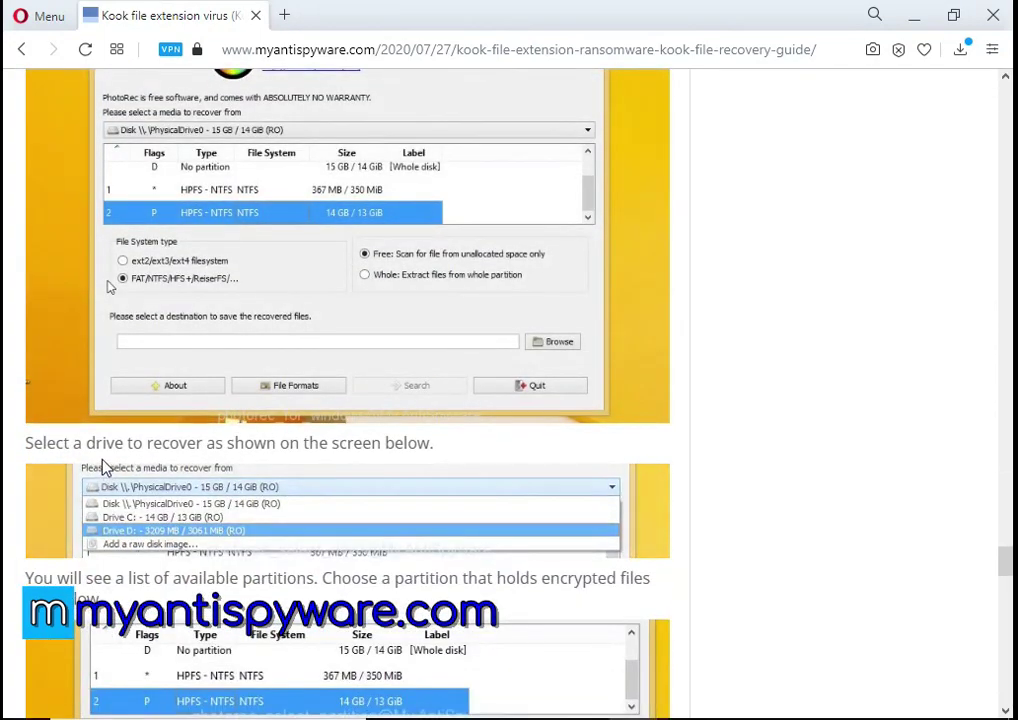
left_click_drag(28, 443, 204, 443)
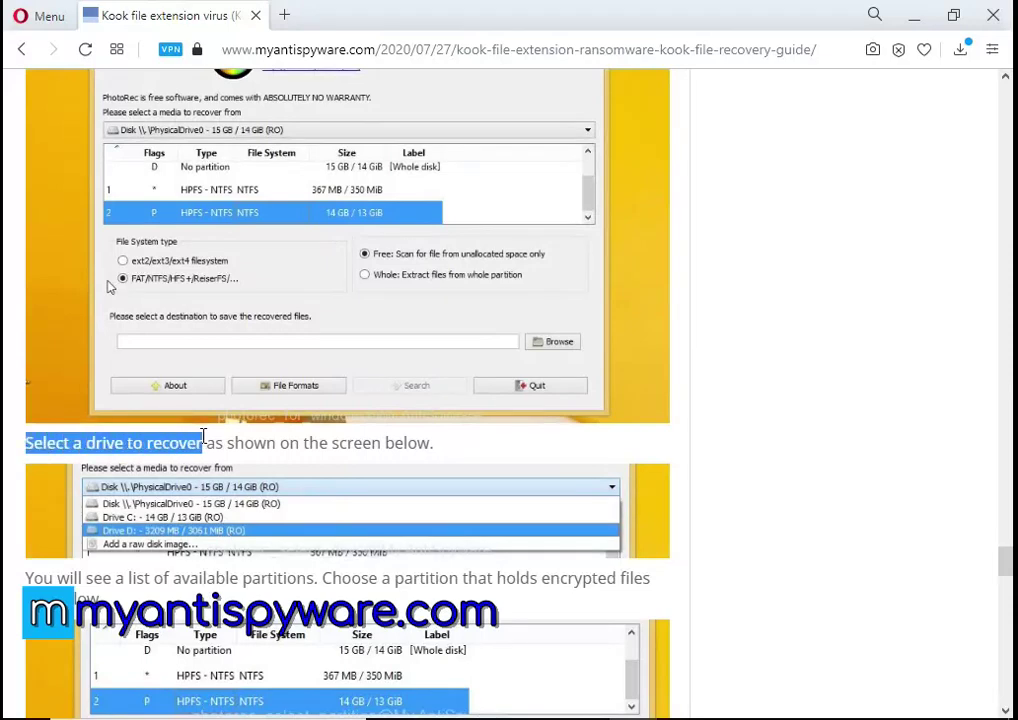
scroll(240, 425, "down", 2)
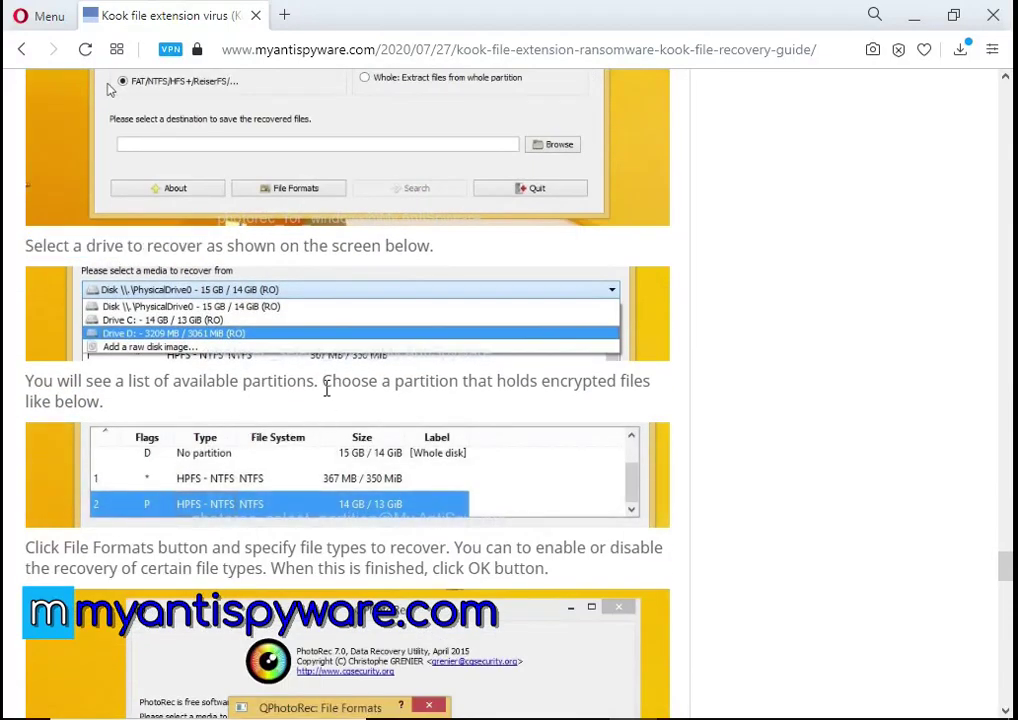
double_click(335, 381)
scroll(414, 379, "down", 4)
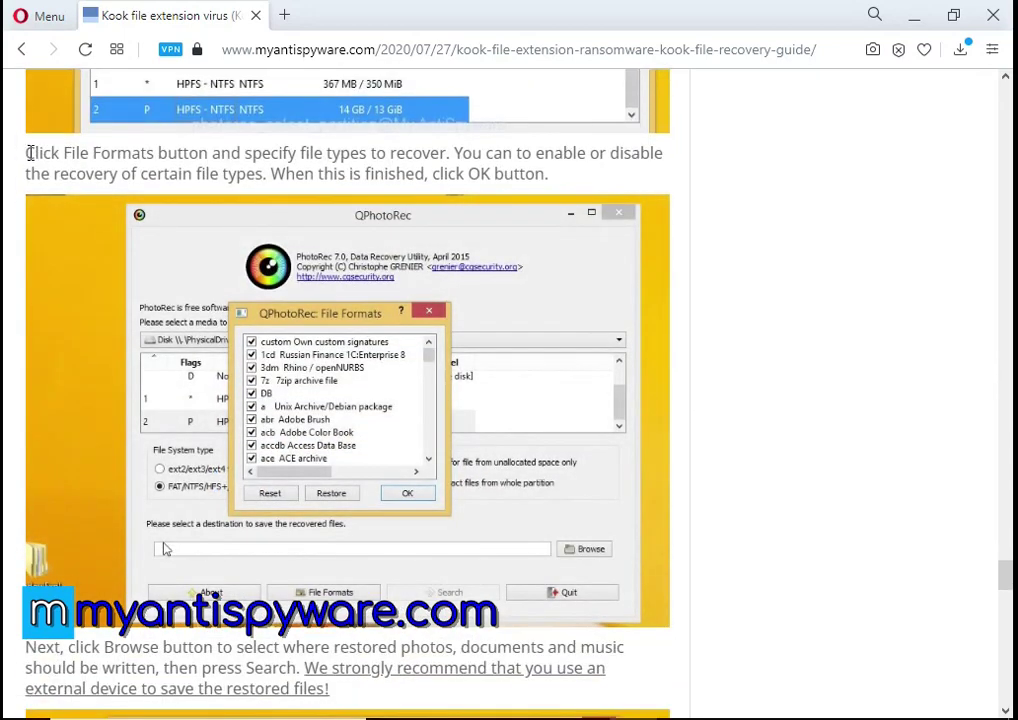
left_click_drag(28, 156, 372, 155)
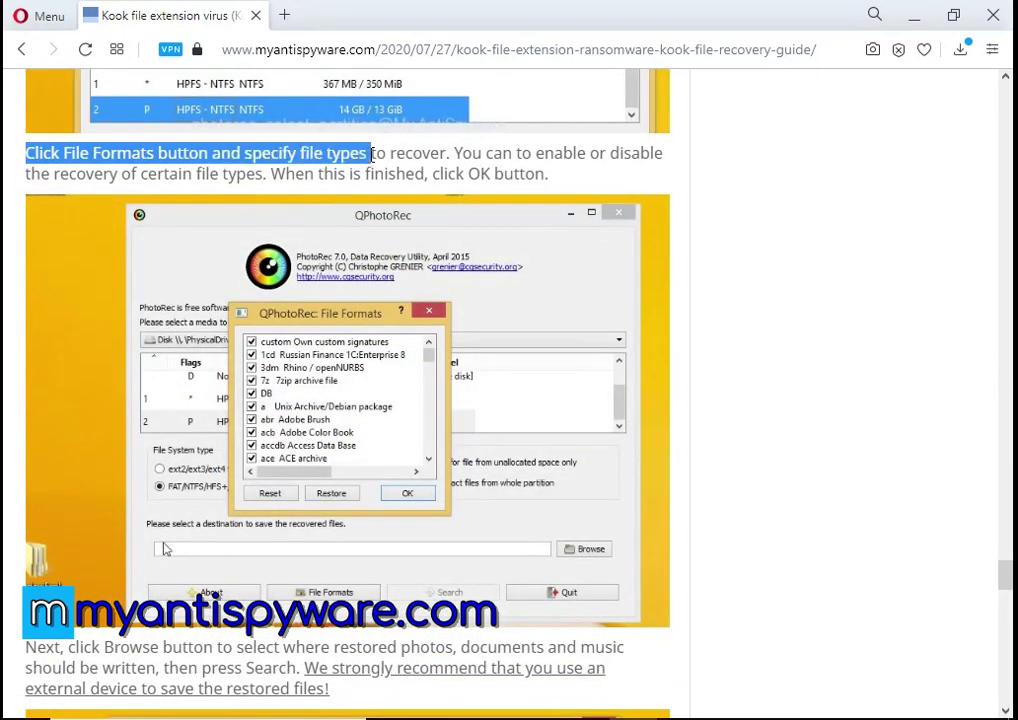
left_click(377, 157)
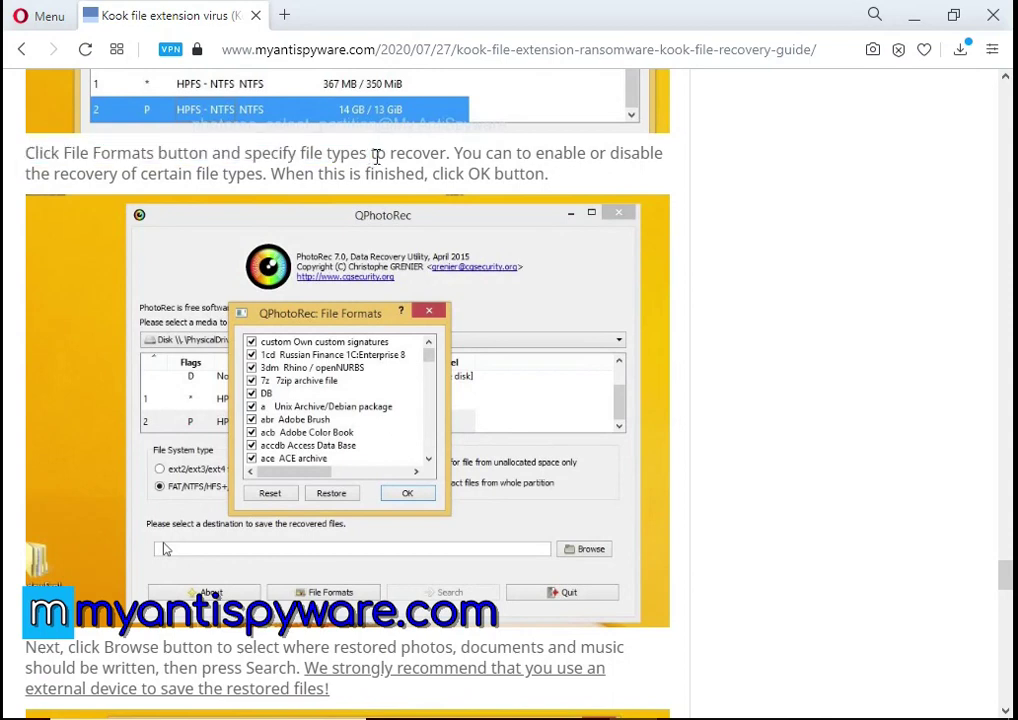
left_click_drag(450, 156, 262, 176)
double_click(479, 173)
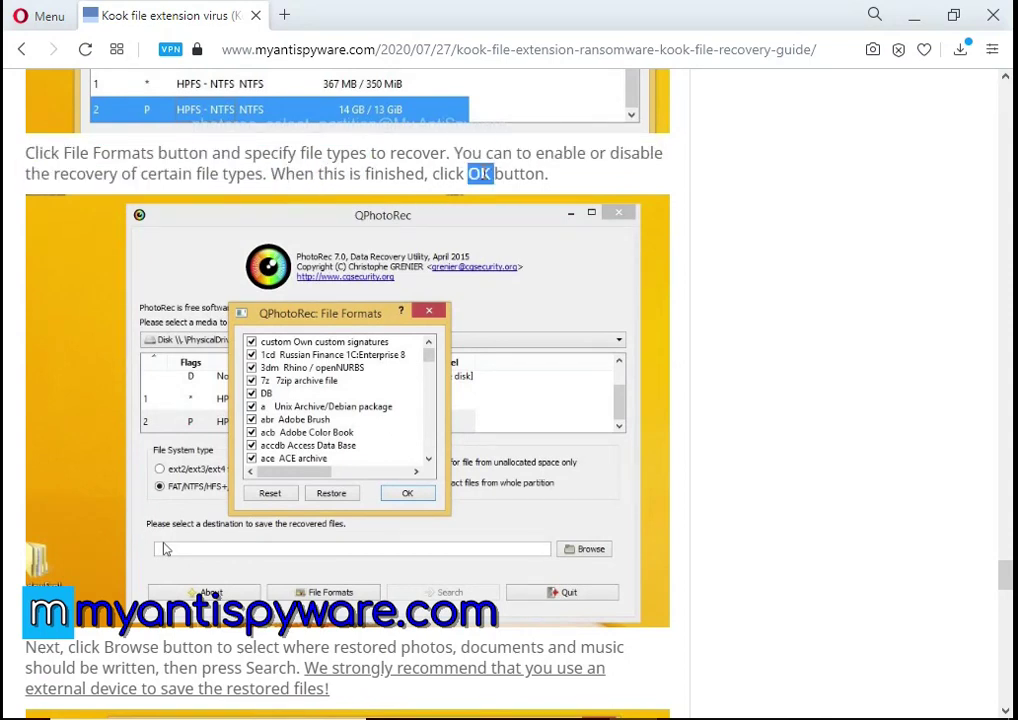
Read the guide's instructions on choosing where recovered files are saved, including the recommendation to use an external device.
scroll(541, 227, "down", 2)
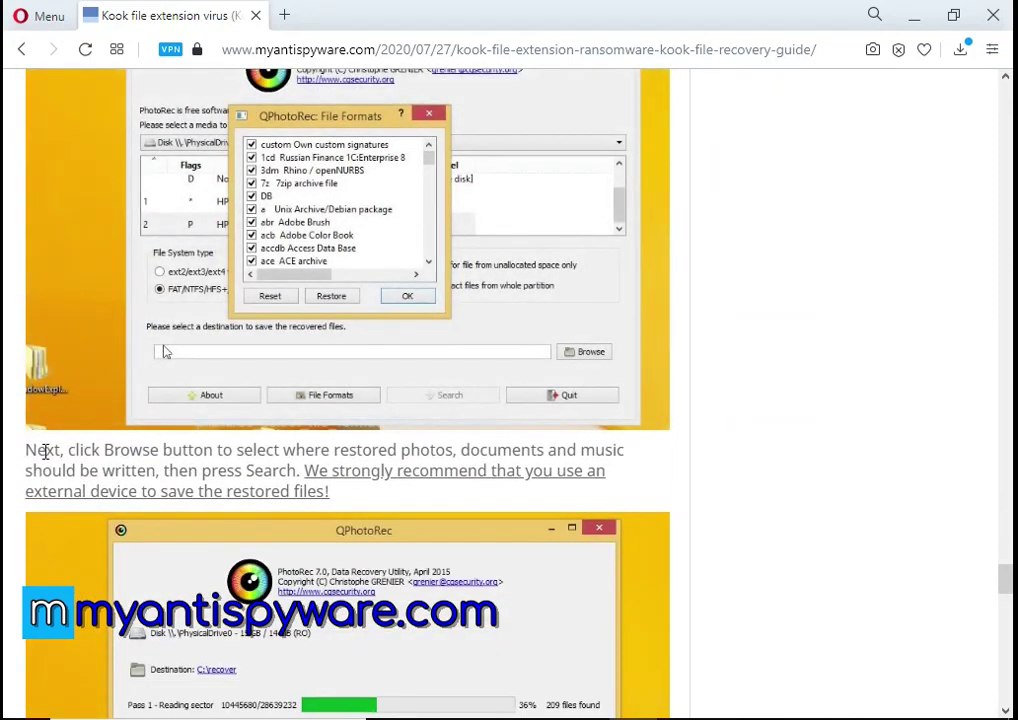
left_click_drag(69, 450, 353, 496)
left_click(302, 472)
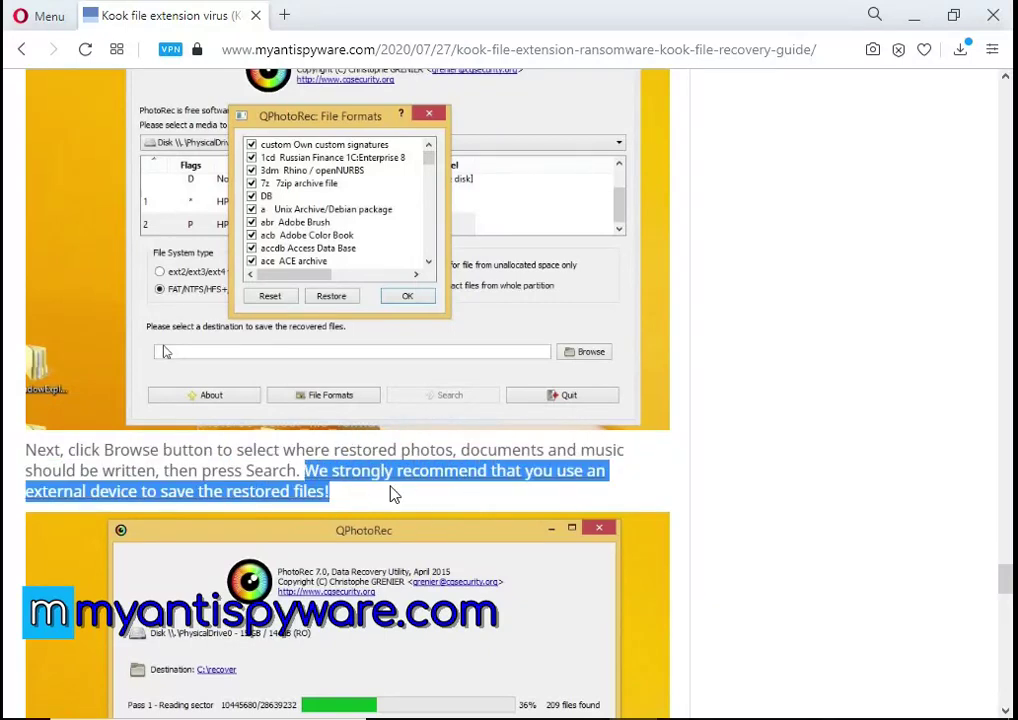
left_click(348, 476)
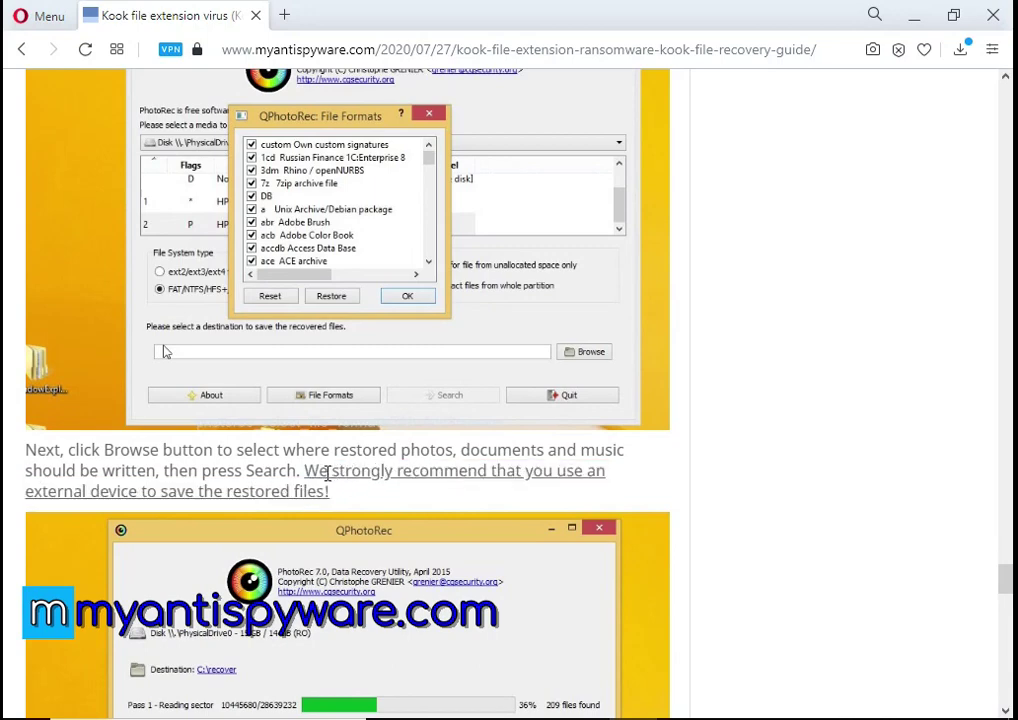
left_click_drag(327, 474, 493, 470)
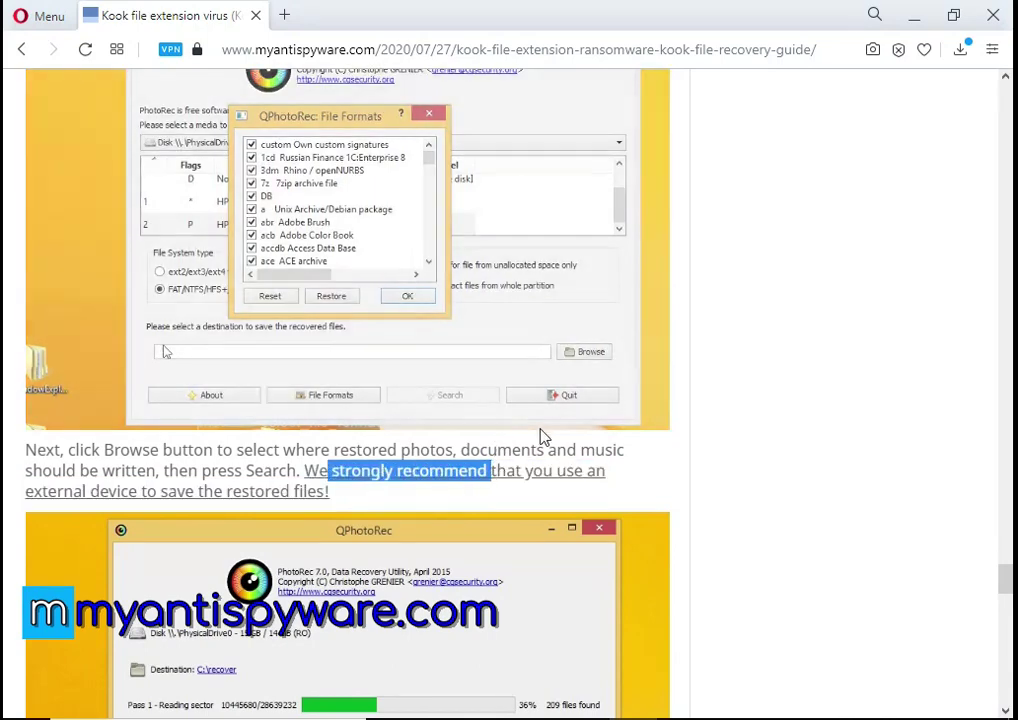
scroll(541, 433, "down", 5)
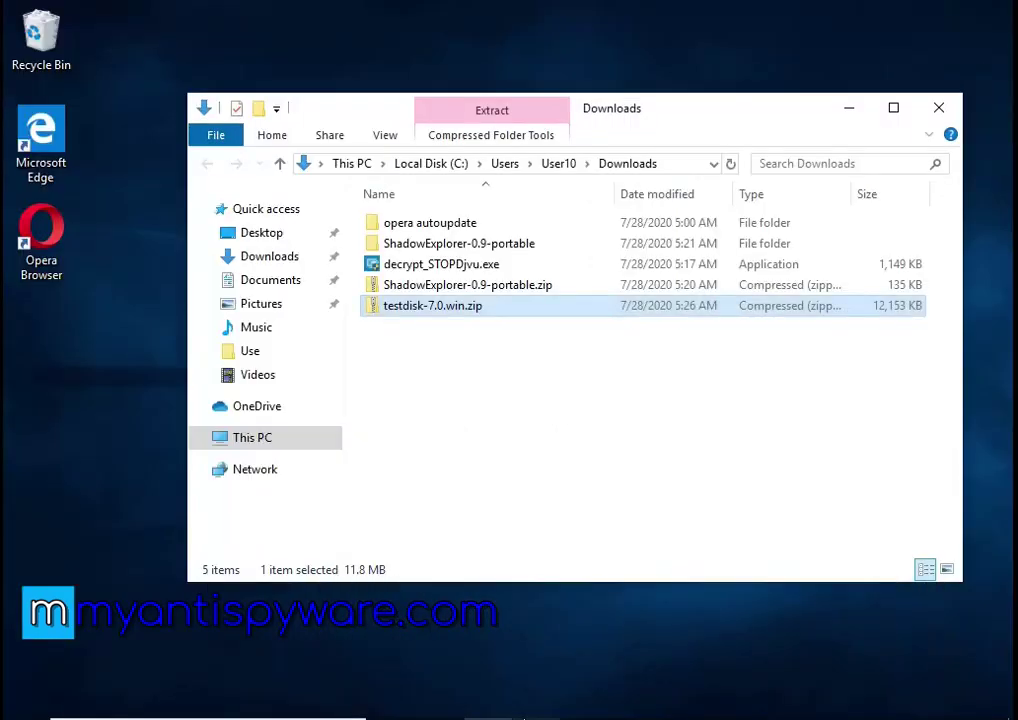
Extract the testdisk-7.0.win.zip archive into the testdisk-7.0.win folder within Downloads.
right_click(514, 309)
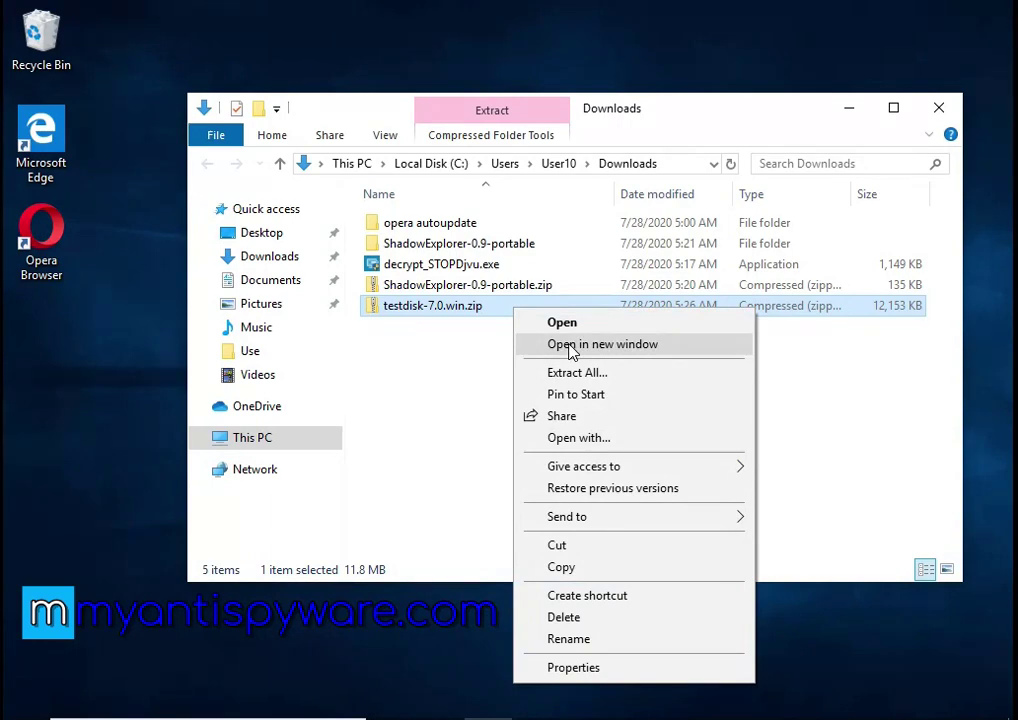
left_click(647, 373)
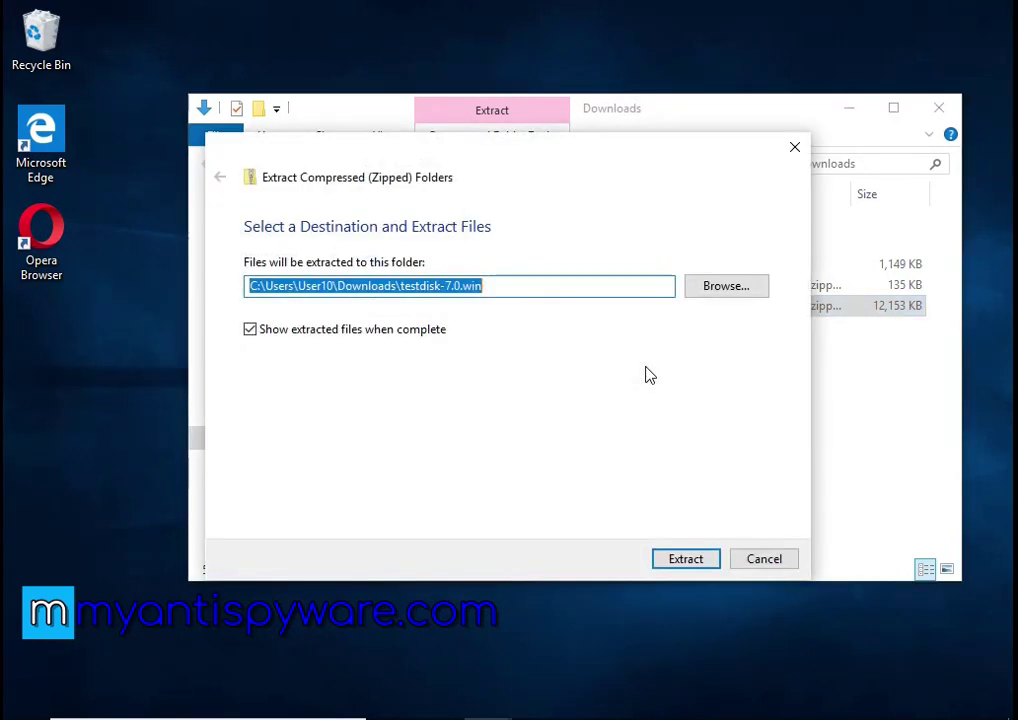
left_click(680, 564)
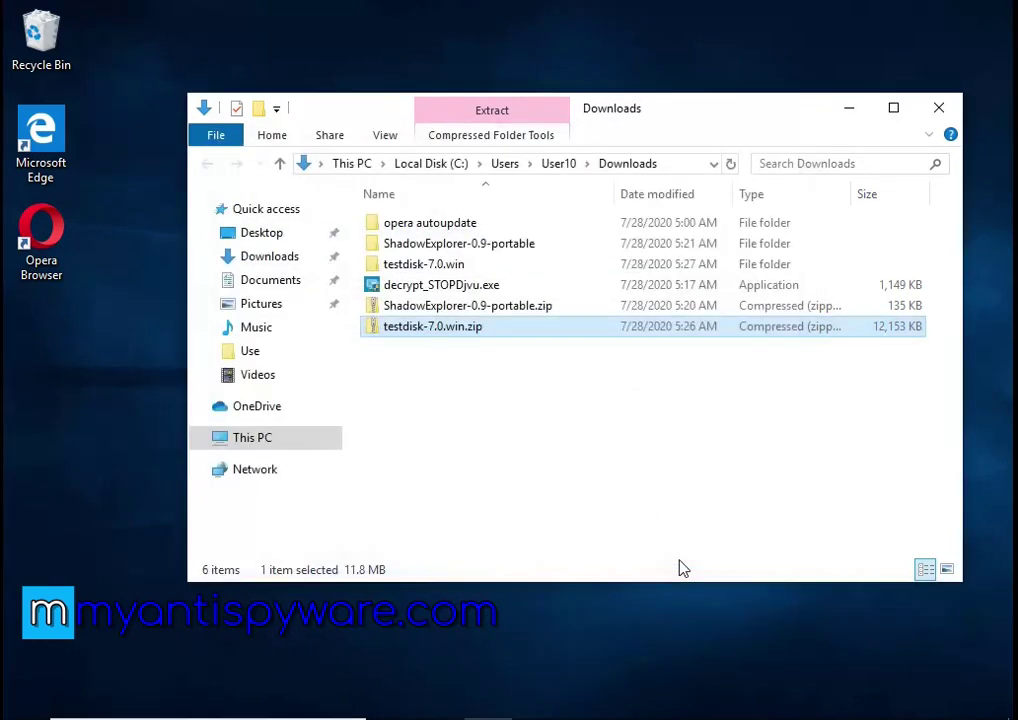
Open the extracted testdisk-7.0 folder and run qphotorec_win.exe, allowing it to make changes to the device.
double_click(461, 256)
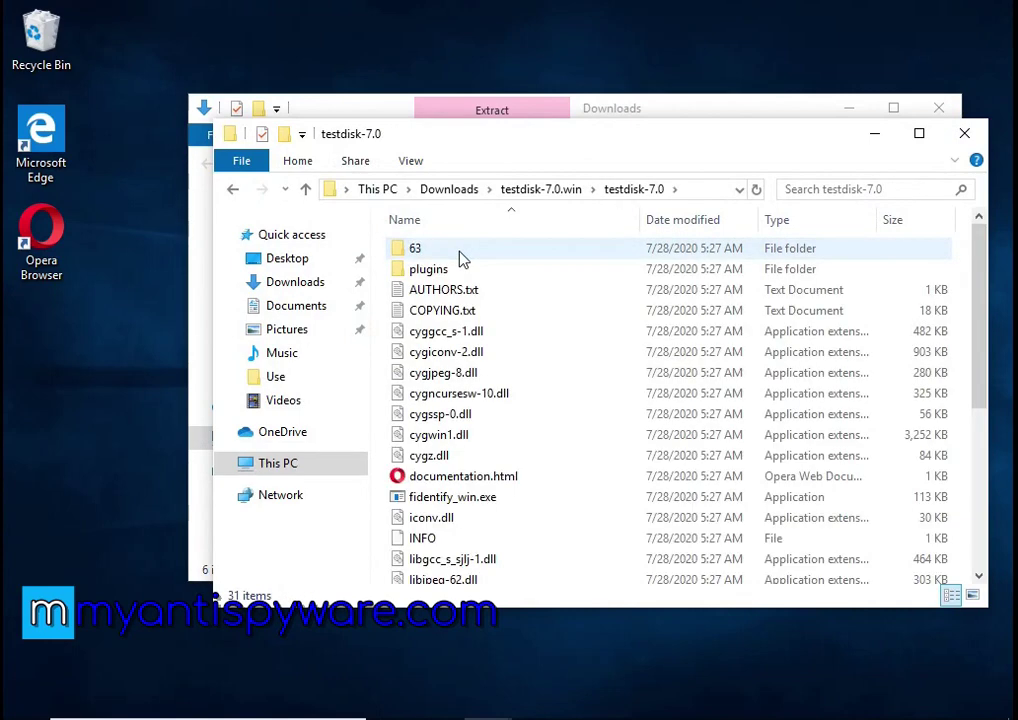
scroll(530, 362, "down", 5)
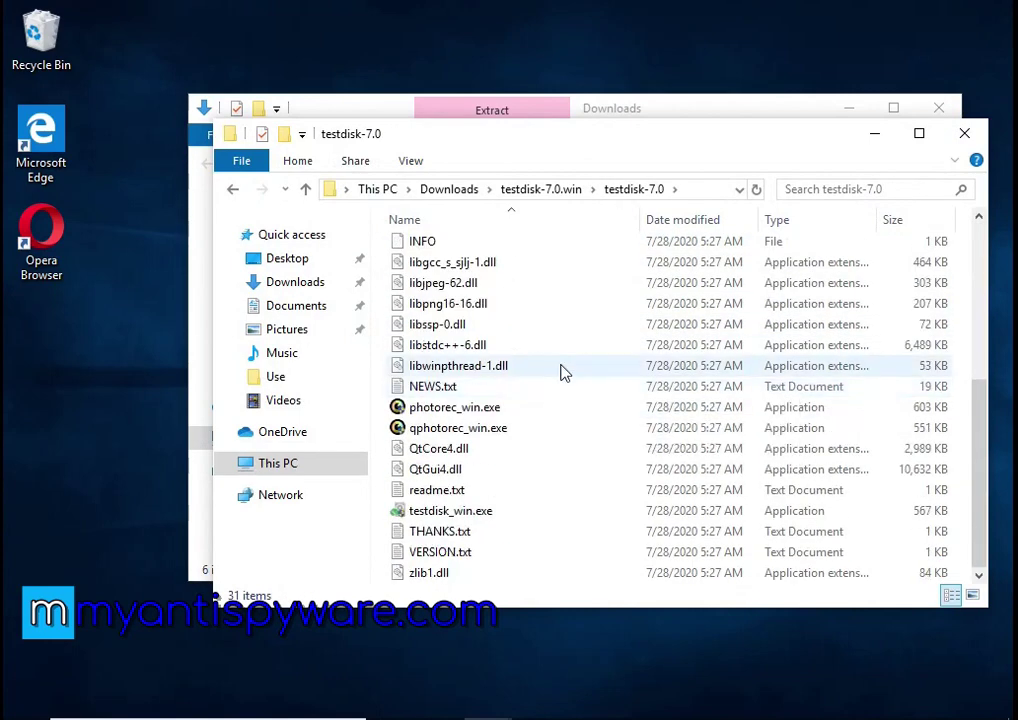
left_click(541, 438)
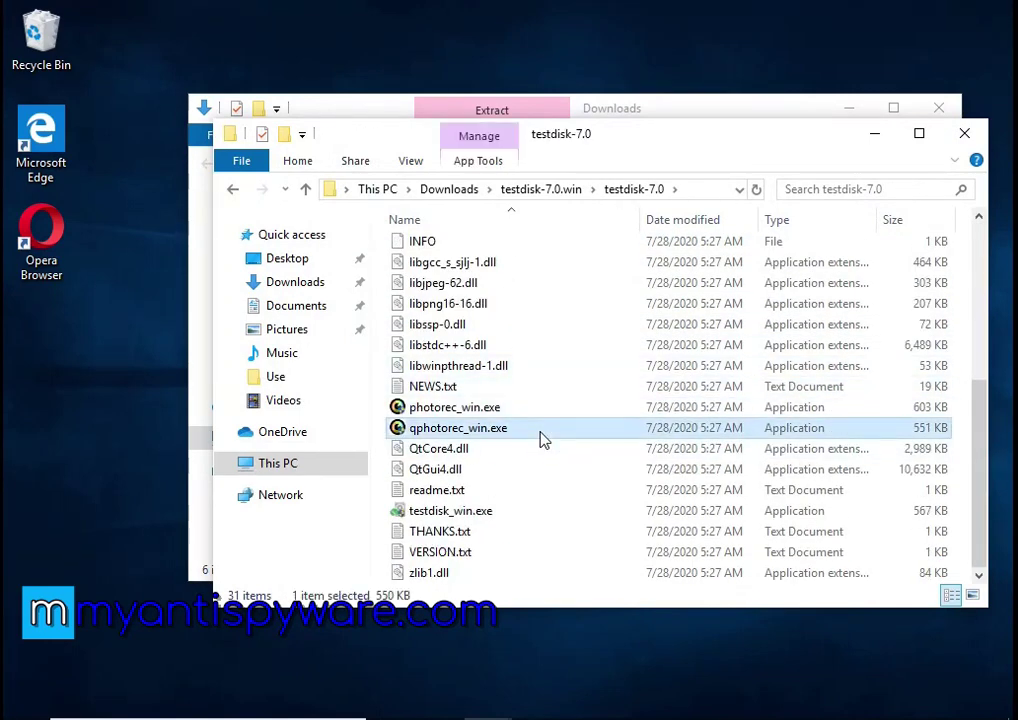
double_click(541, 438)
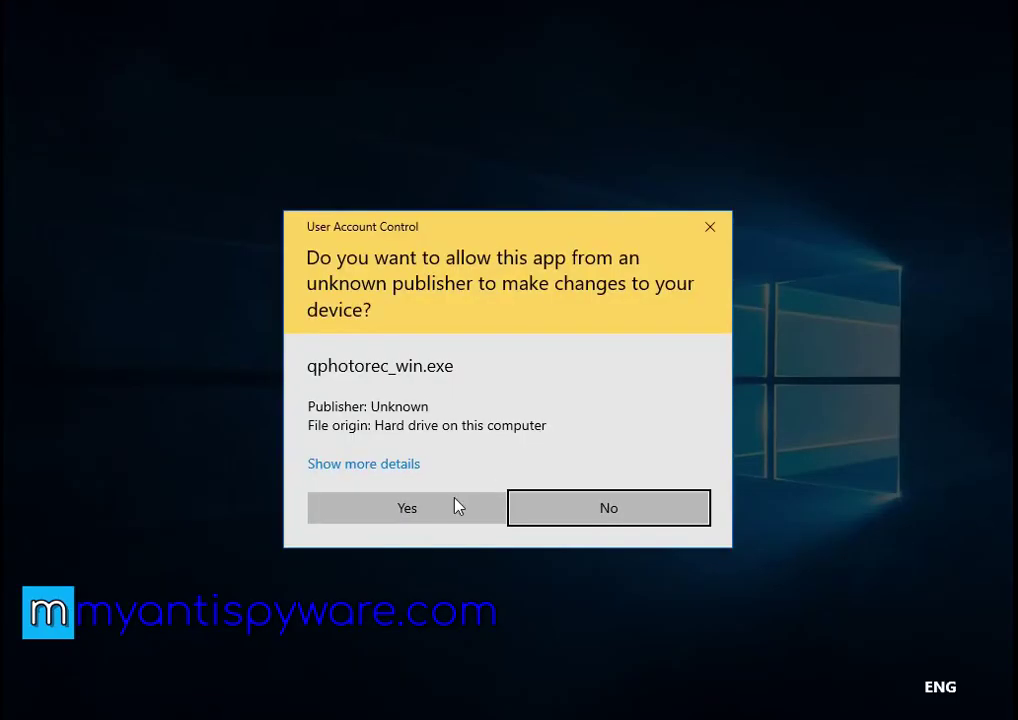
left_click(437, 520)
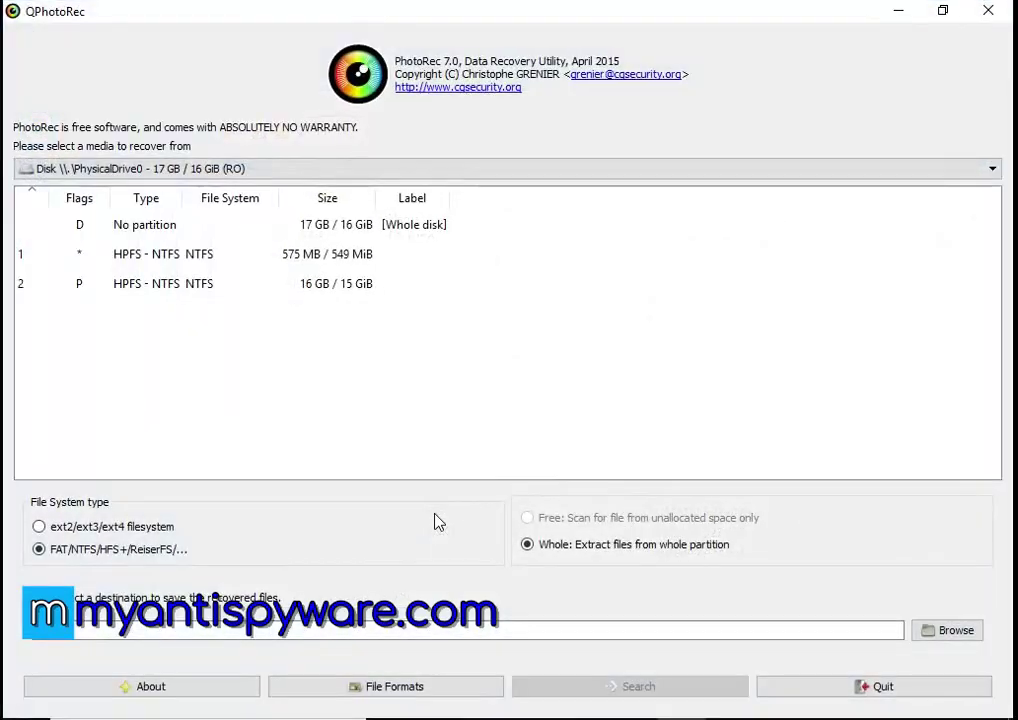
Restore the QPhotoRec window to a smaller size, move it up and close both folder windows behind it.
left_click(942, 12)
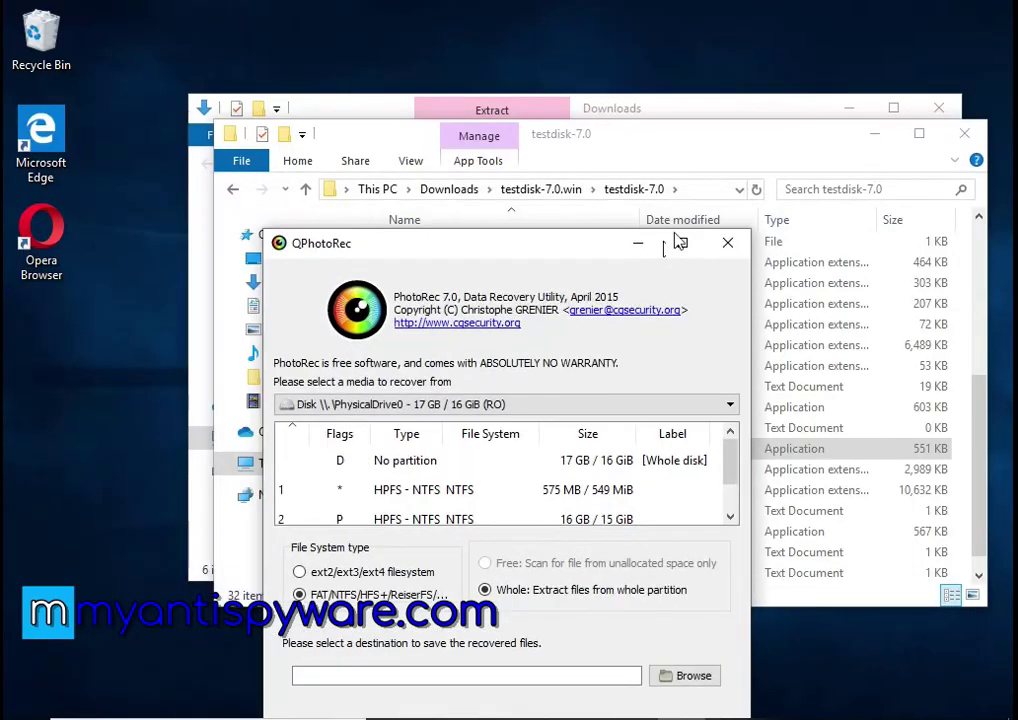
left_click_drag(566, 247, 622, 137)
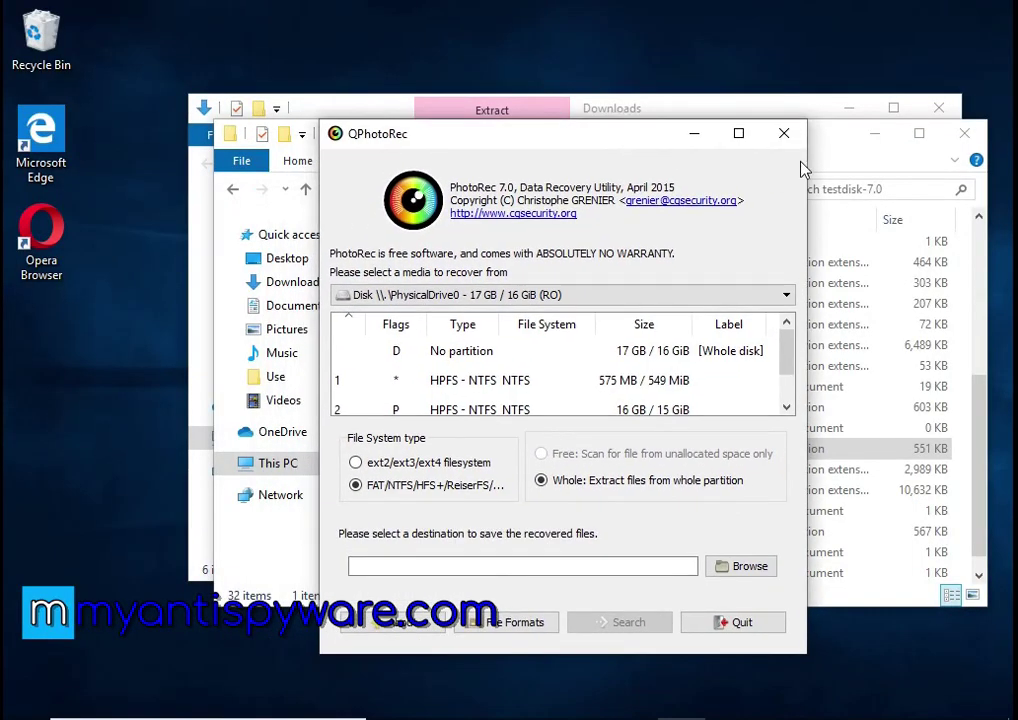
left_click(964, 133)
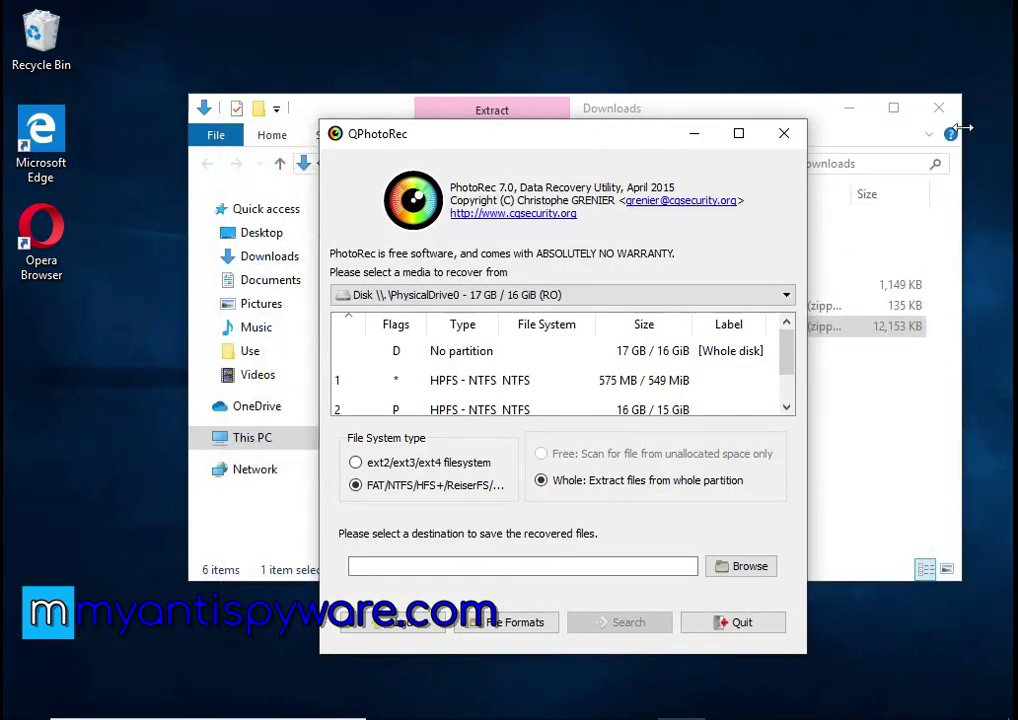
left_click(939, 107)
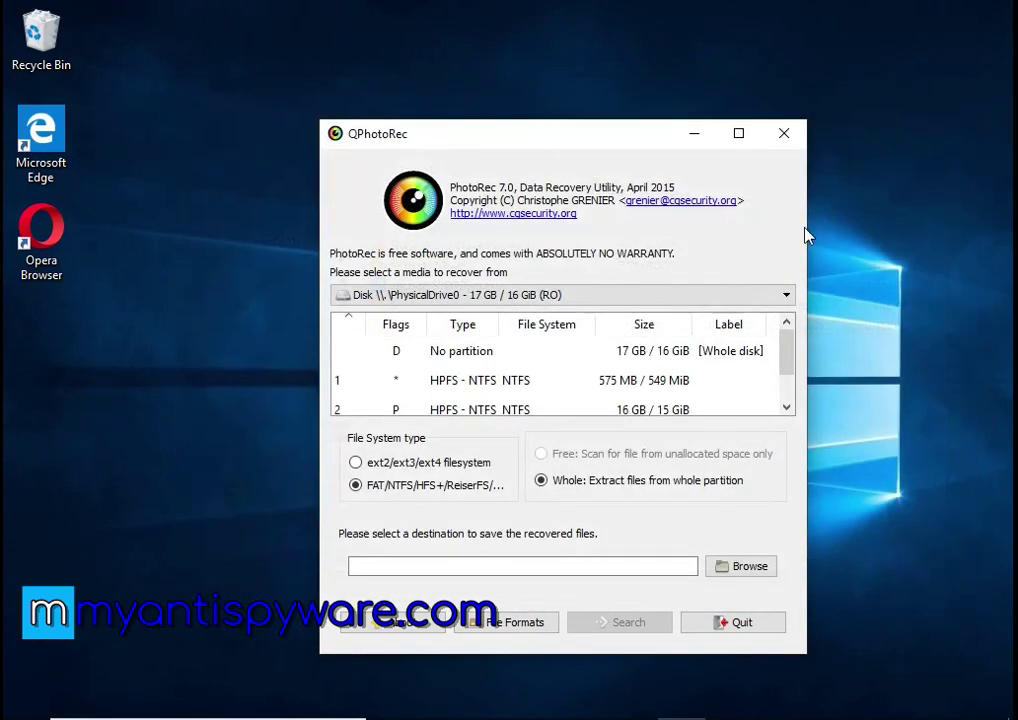
Choose the PhysicalDrive0 disk as the recovery media and select its 16 GB NTFS partition.
left_click(523, 298)
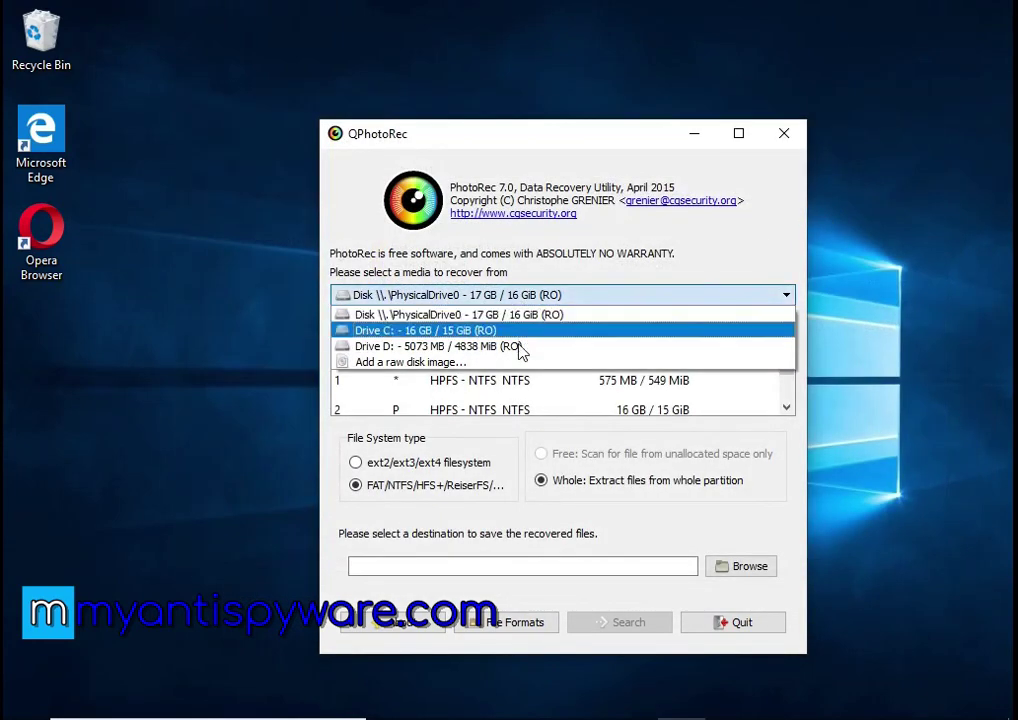
left_click(510, 315)
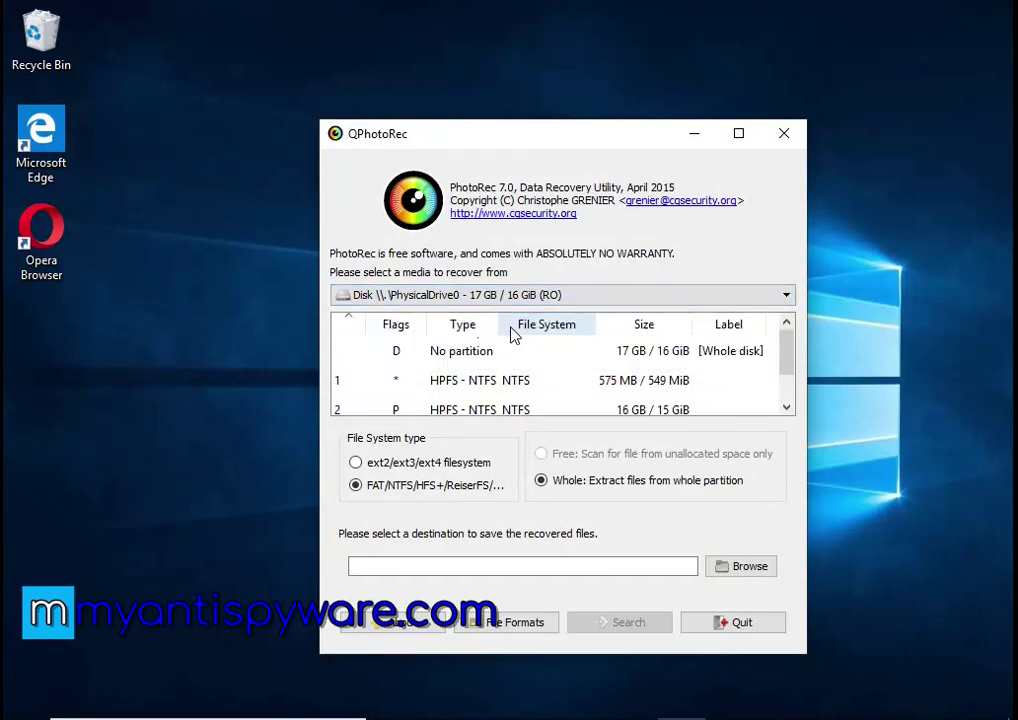
scroll(518, 352, "down", 1)
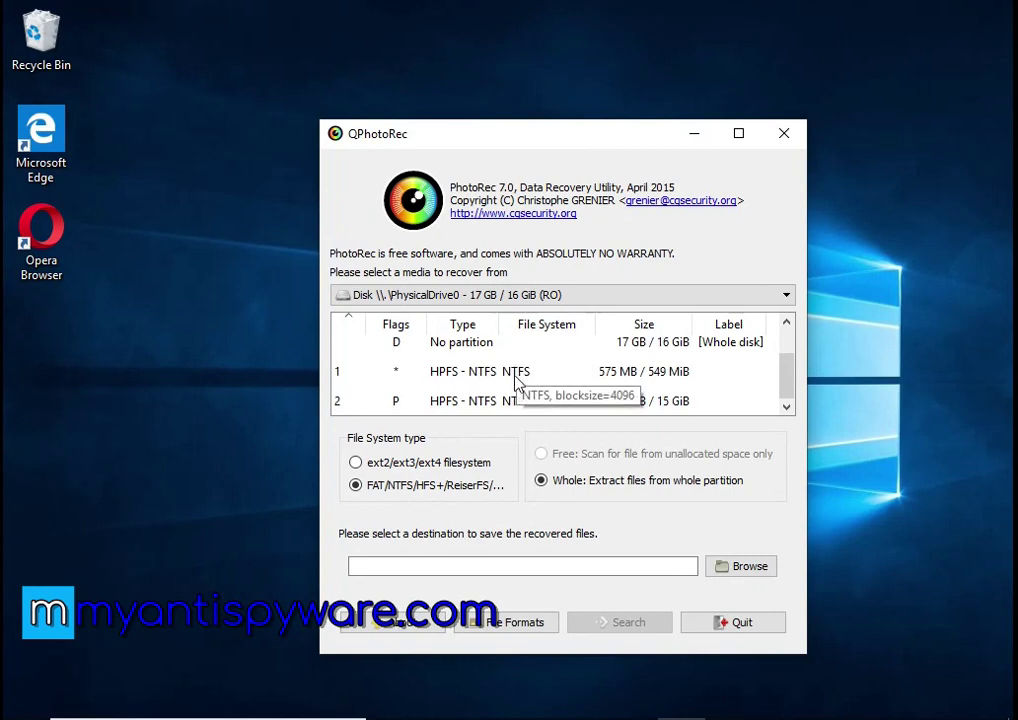
left_click(506, 408)
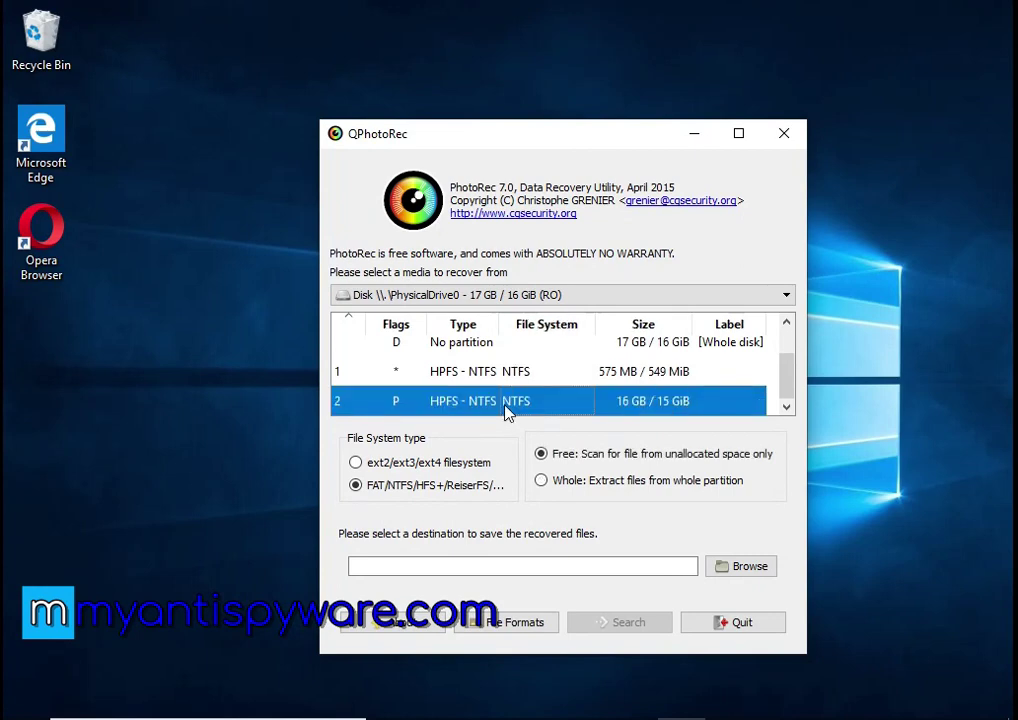
Open the file formats selection, look through the listed formats and deselect all of them.
left_click(536, 620)
scroll(525, 415, "down", 12)
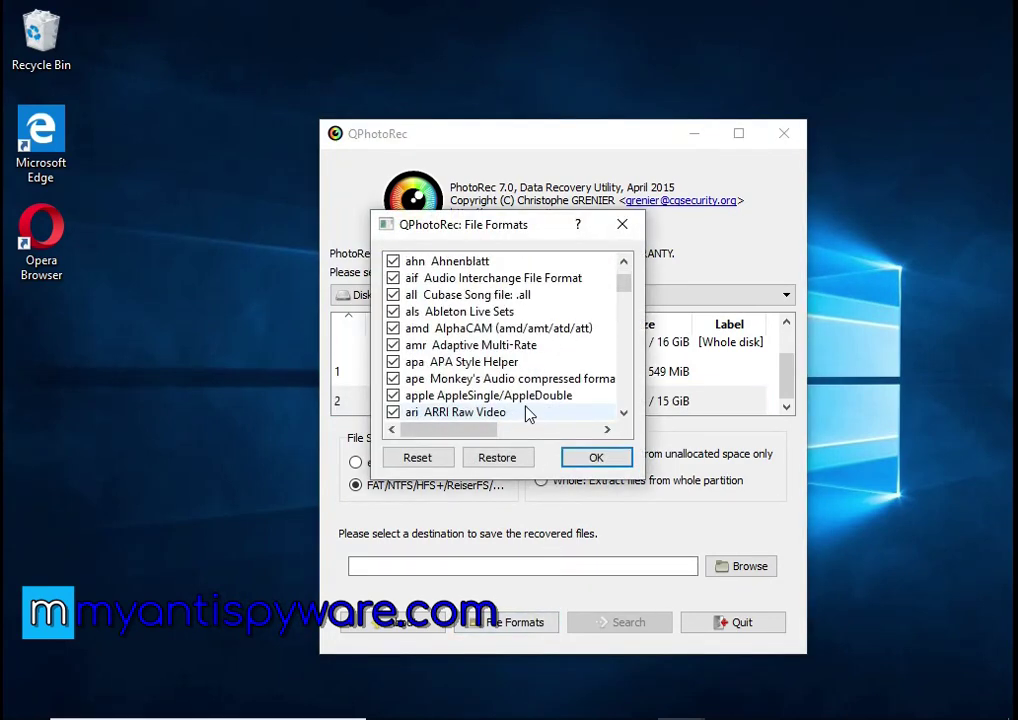
scroll(522, 408, "down", 10)
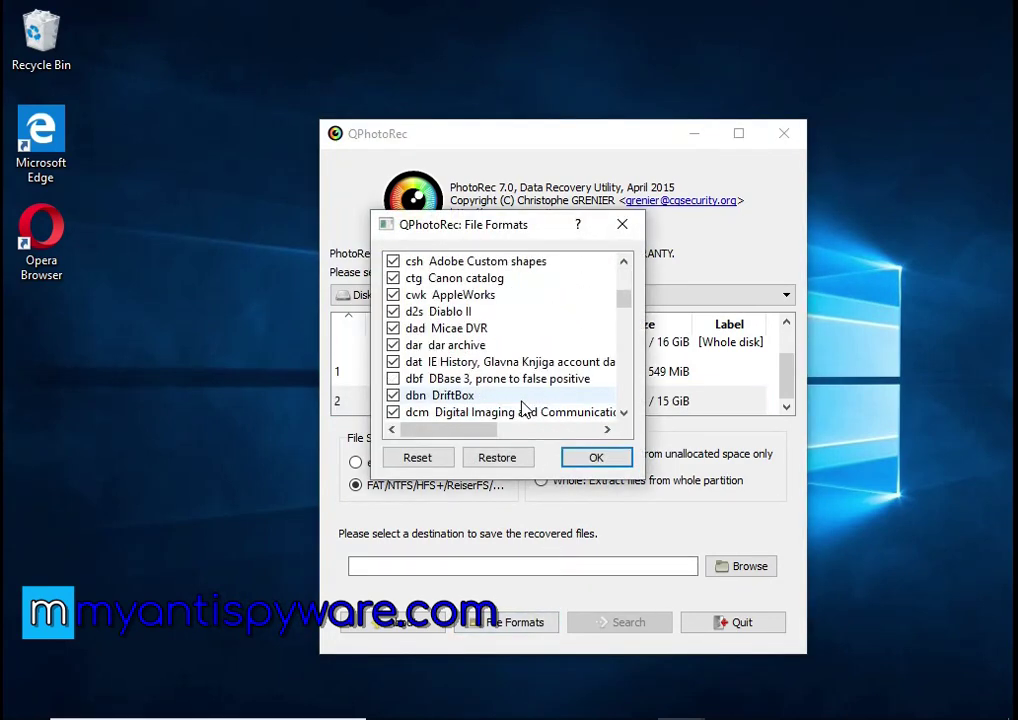
scroll(522, 408, "down", 2)
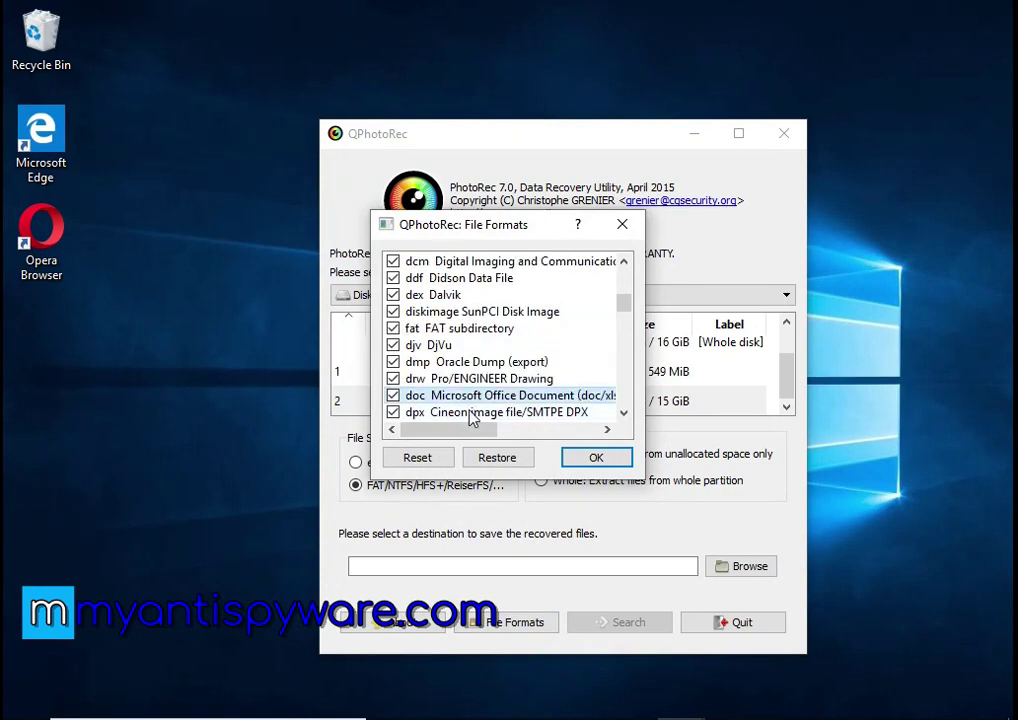
left_click_drag(468, 430, 445, 463)
left_click(413, 459)
Enable only the jpg (JPG picture) format for recovery and confirm the file formats selection.
scroll(465, 383, "down", 3)
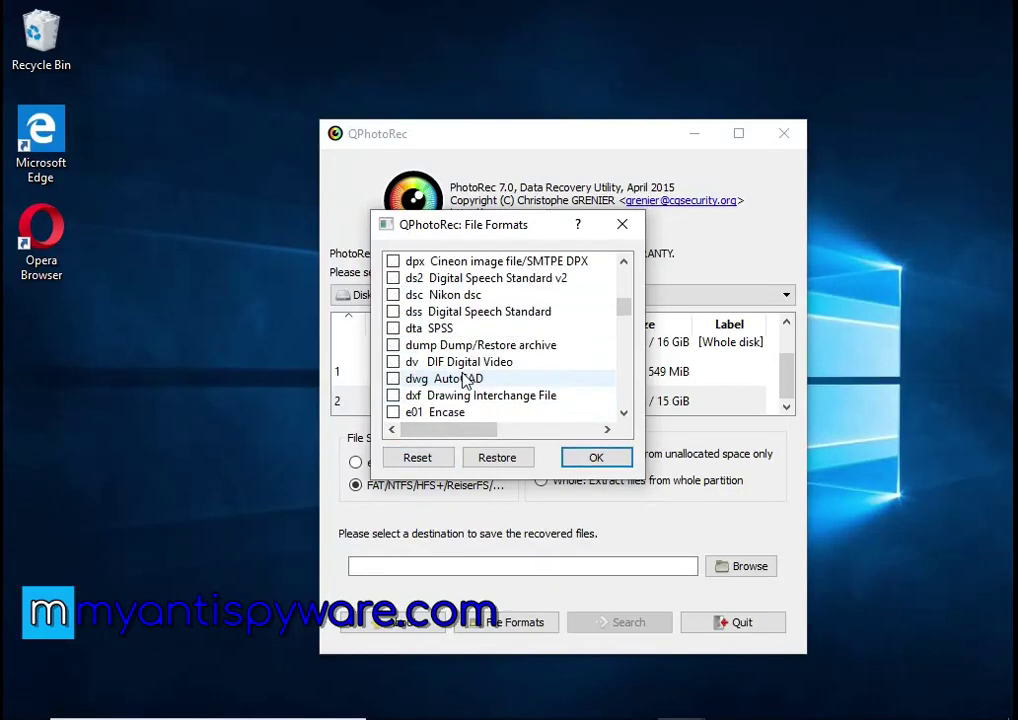
scroll(465, 383, "down", 3)
scroll(465, 381, "down", 15)
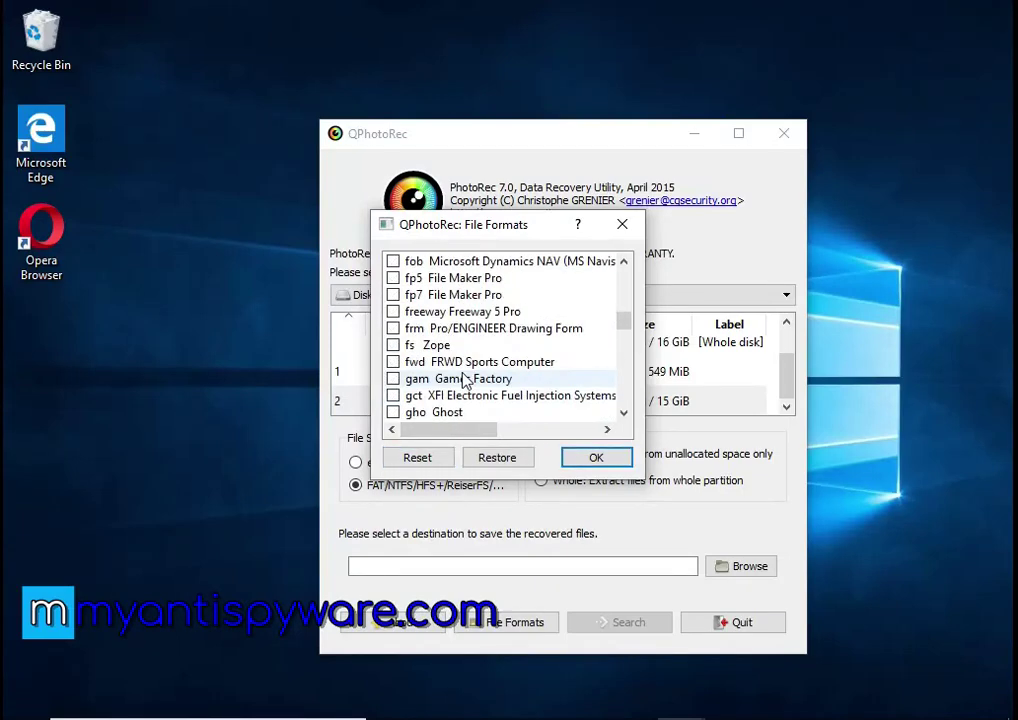
scroll(465, 383, "down", 2)
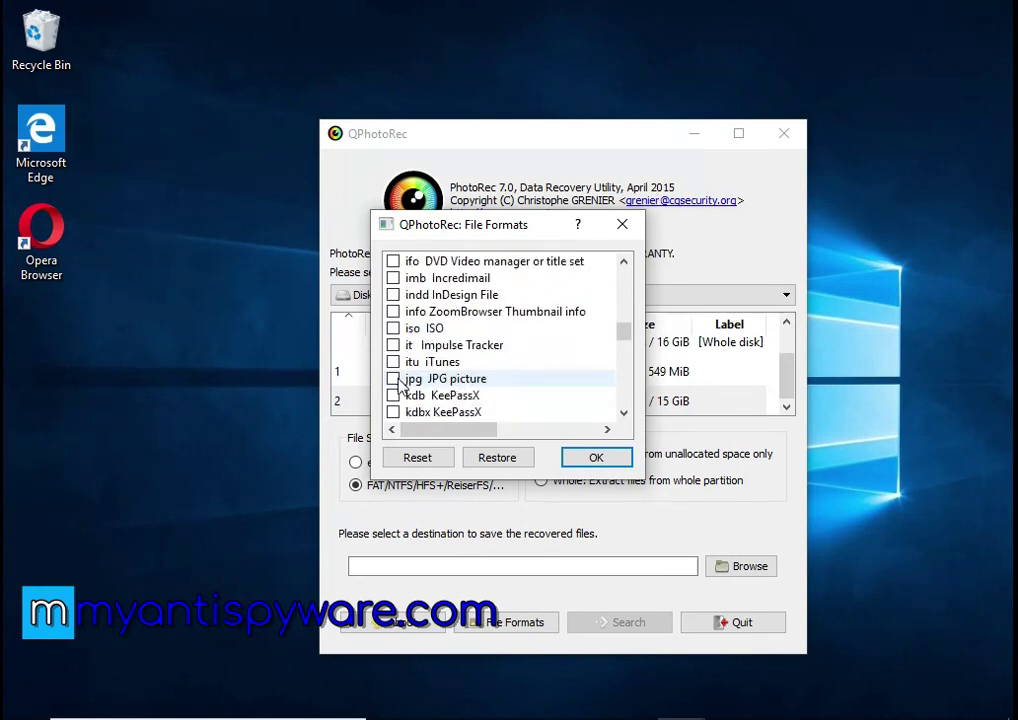
left_click(596, 459)
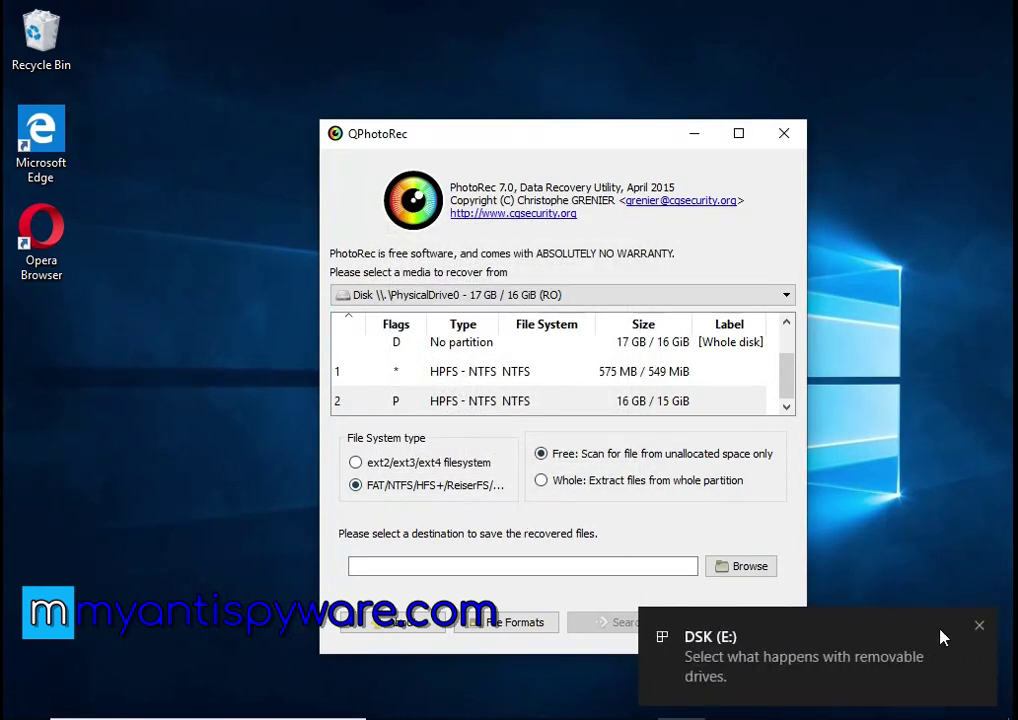
Set the removable drive DSK (E:) as the destination for recovered files and start a search of the whole partition.
left_click(980, 627)
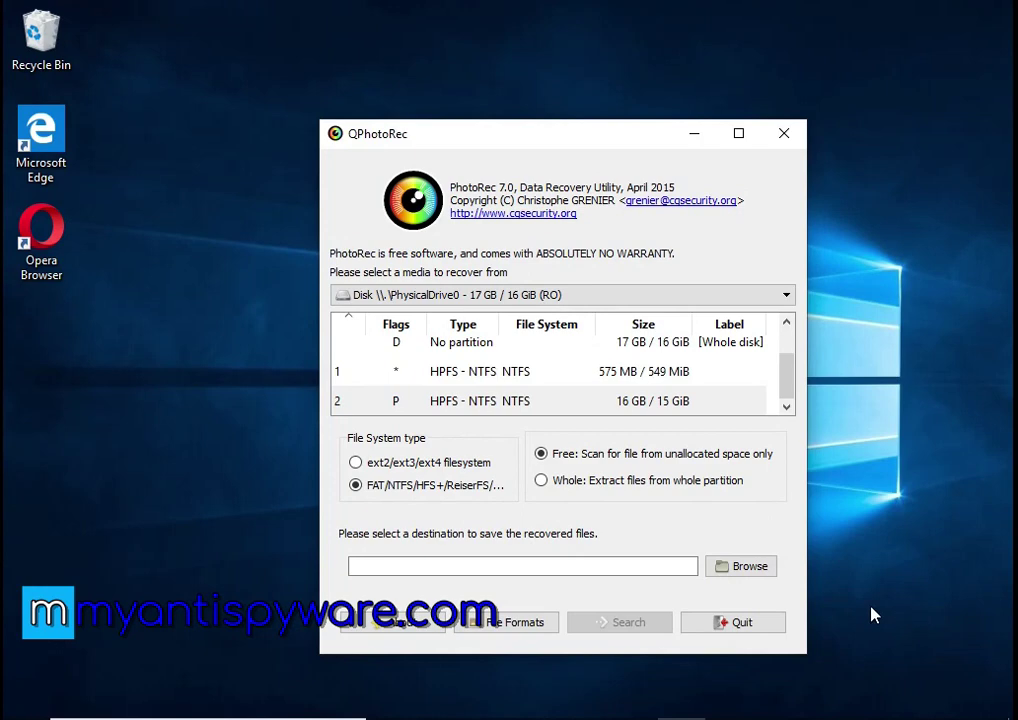
left_click(766, 567)
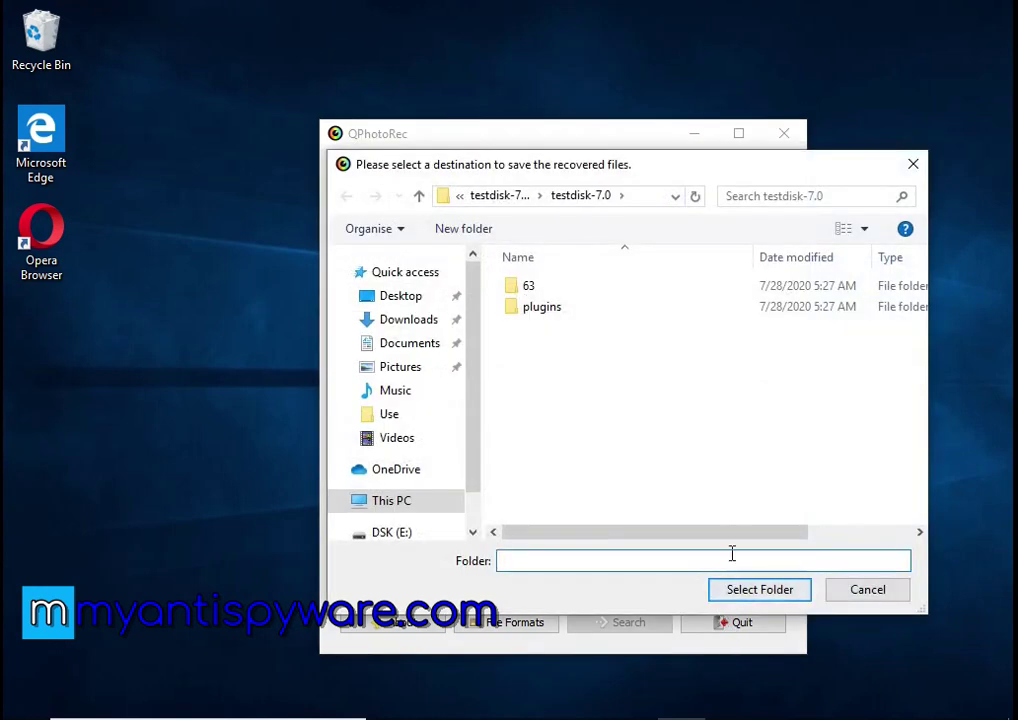
left_click(398, 533)
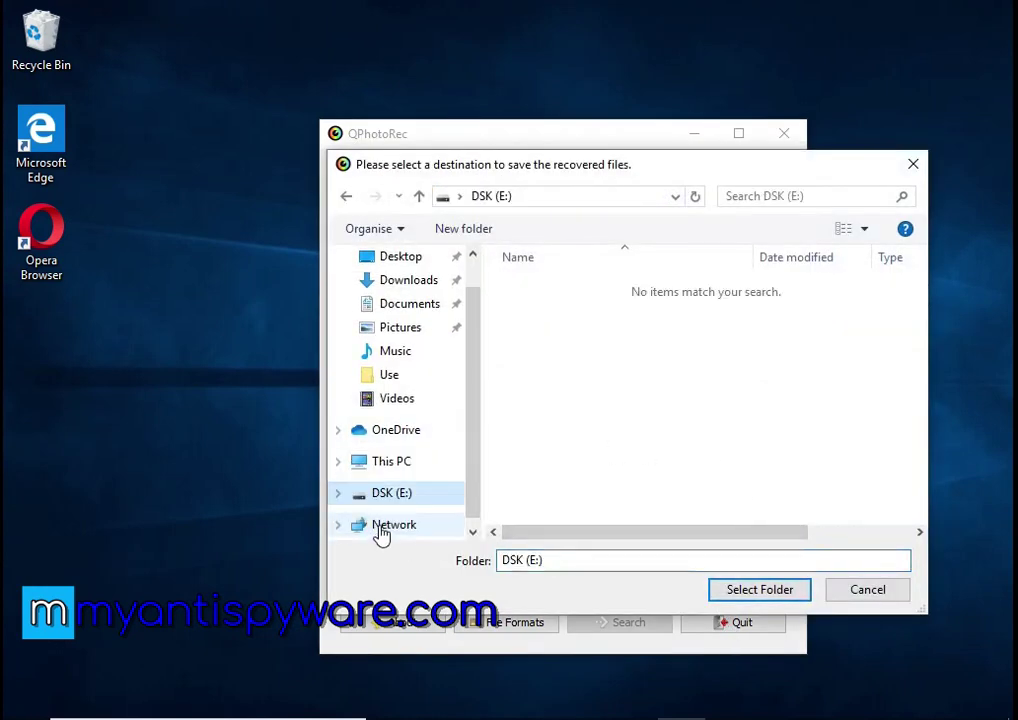
left_click(752, 590)
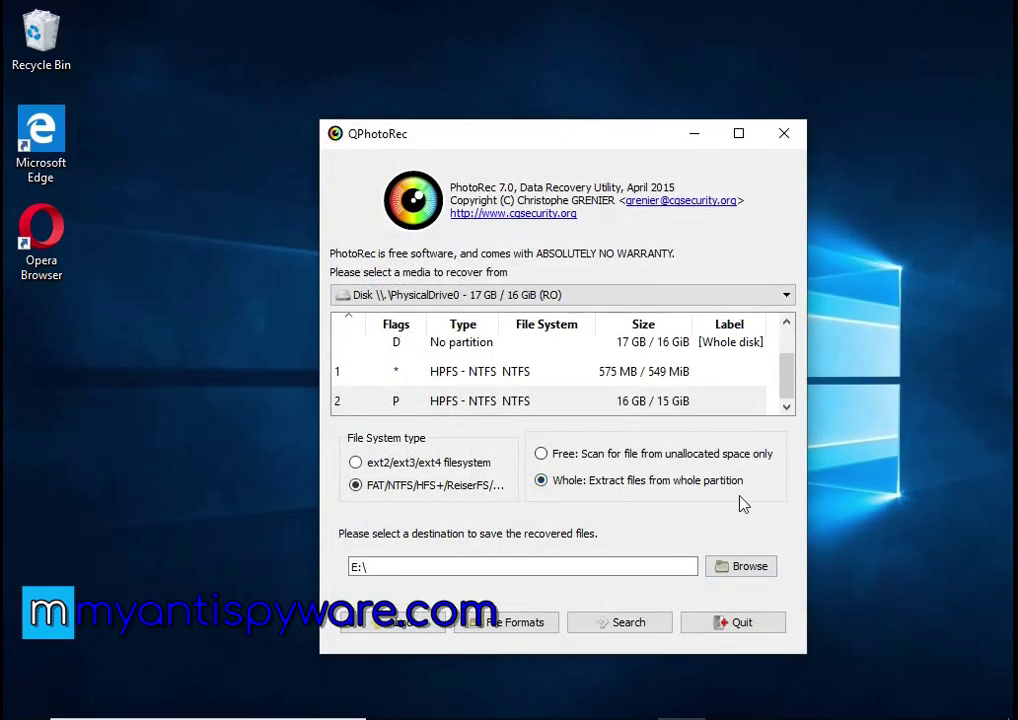
left_click(624, 623)
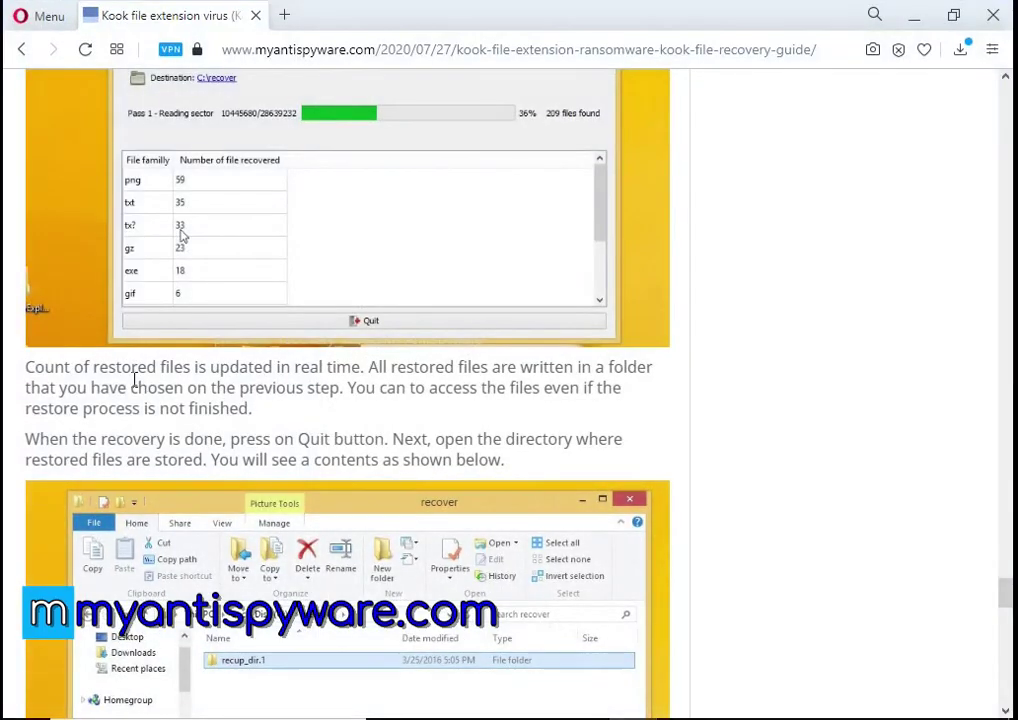
Read the guide's explanation of the restored files count, finishing the recovery and finding files in the recup_dir sub-directories.
triple_click(51, 368)
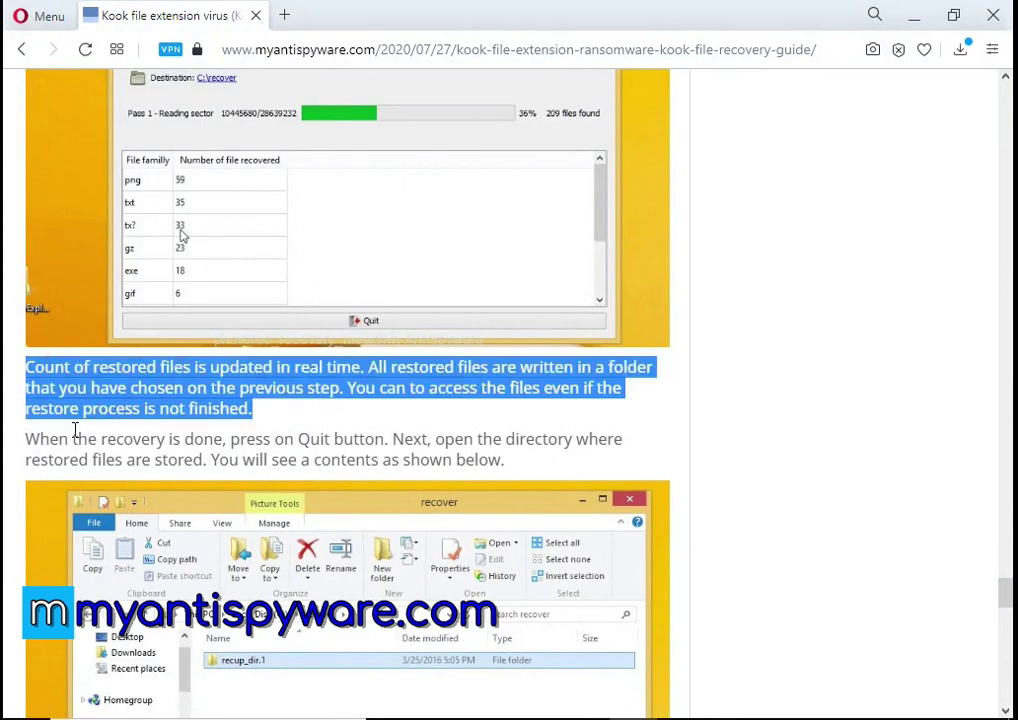
triple_click(41, 443)
scroll(248, 355, "down", 5)
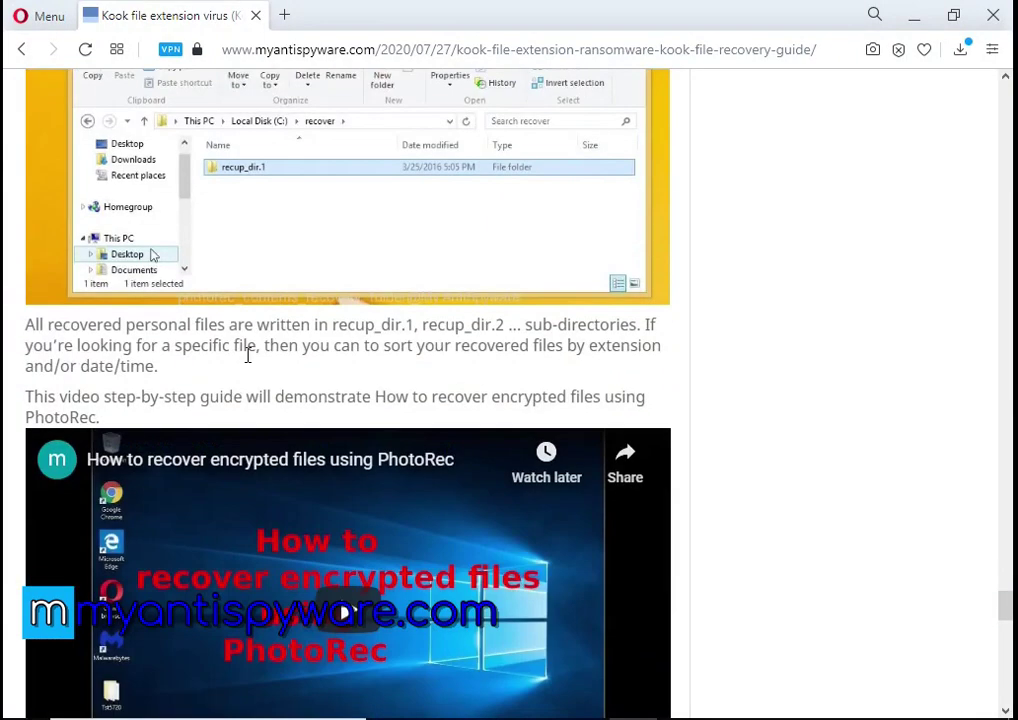
triple_click(41, 324)
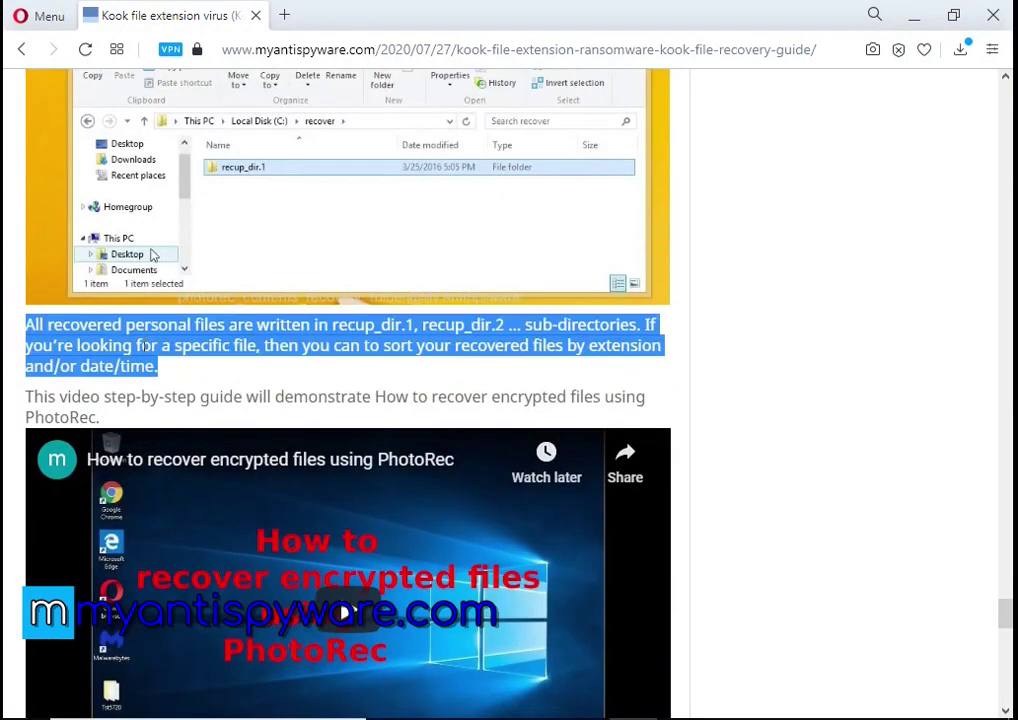
left_click(305, 350)
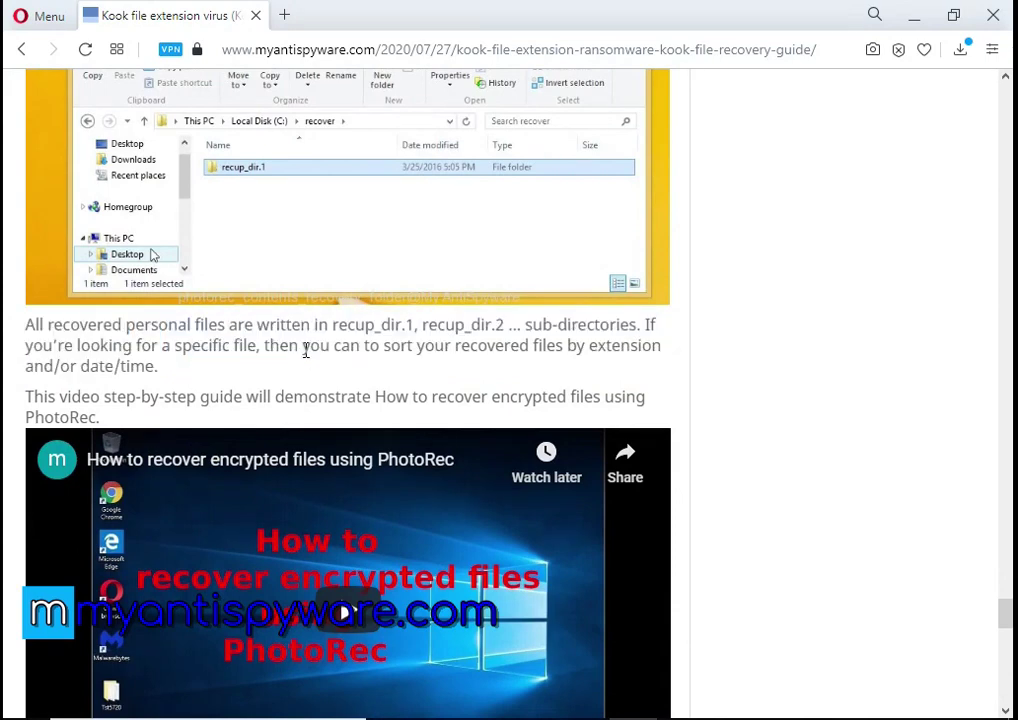
left_click_drag(302, 350, 305, 378)
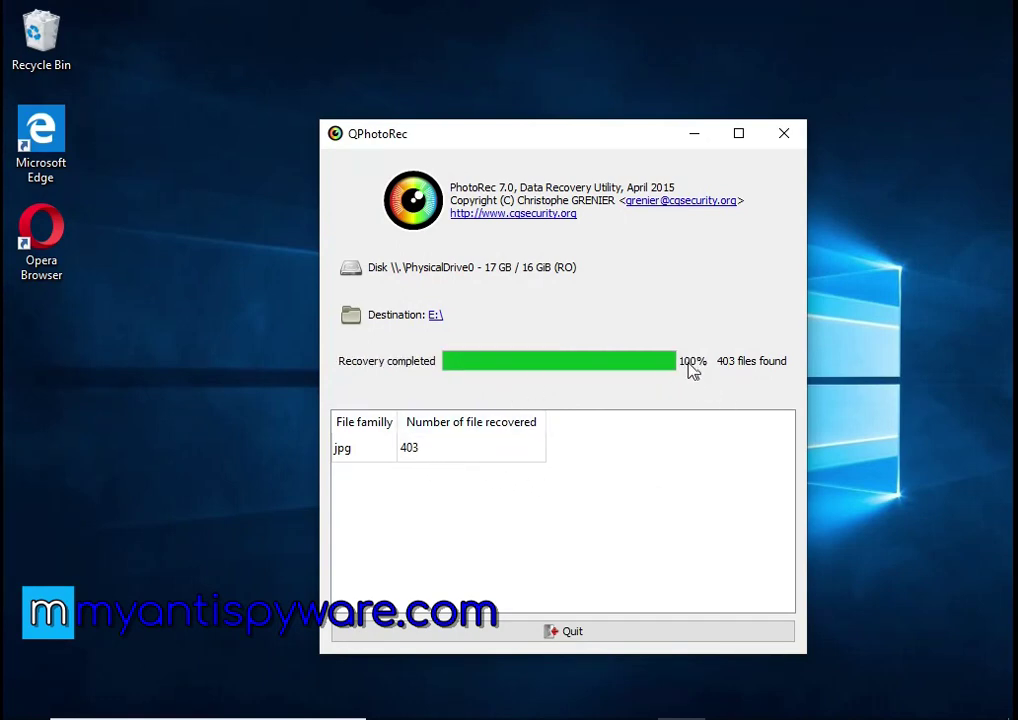
Quit QPhotoRec after the completed recovery and open a File Explorer window.
left_click(455, 452)
left_click(532, 637)
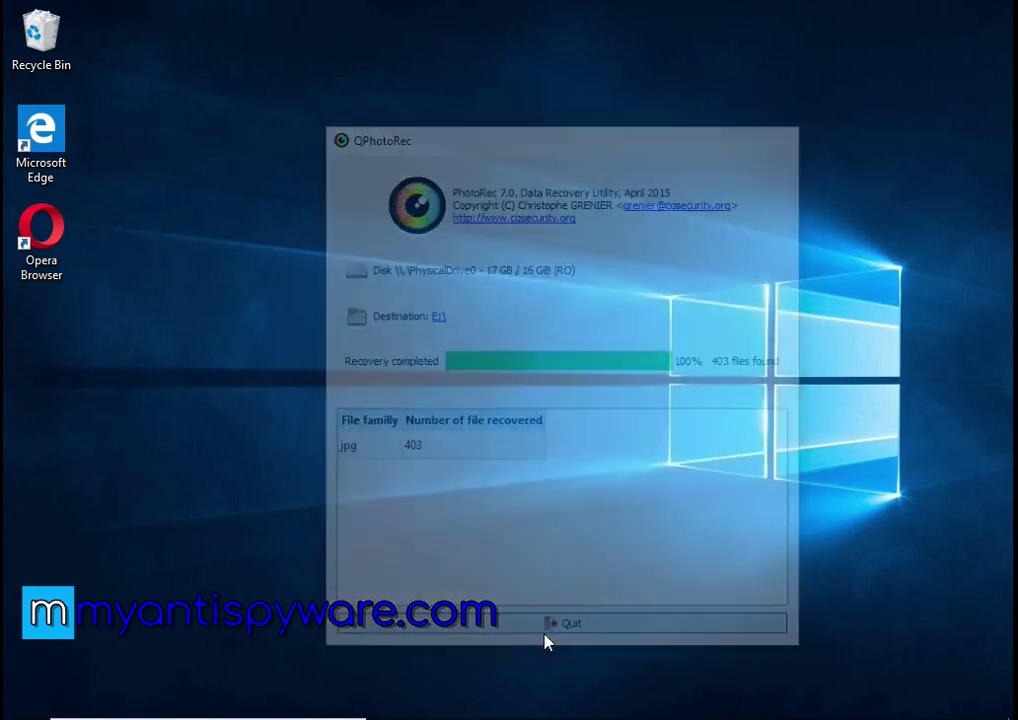
key("super+e")
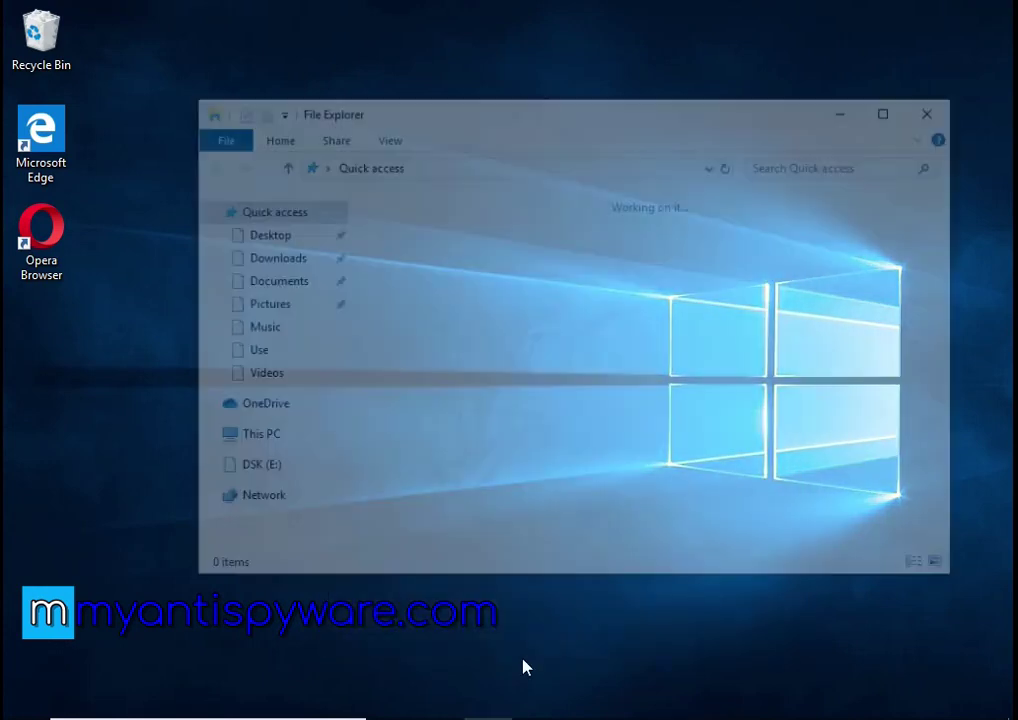
Open the recup_dir.1 folder on the DSK (E:) drive and look through the list of recovered JPG files.
left_click(262, 472)
left_click(447, 238)
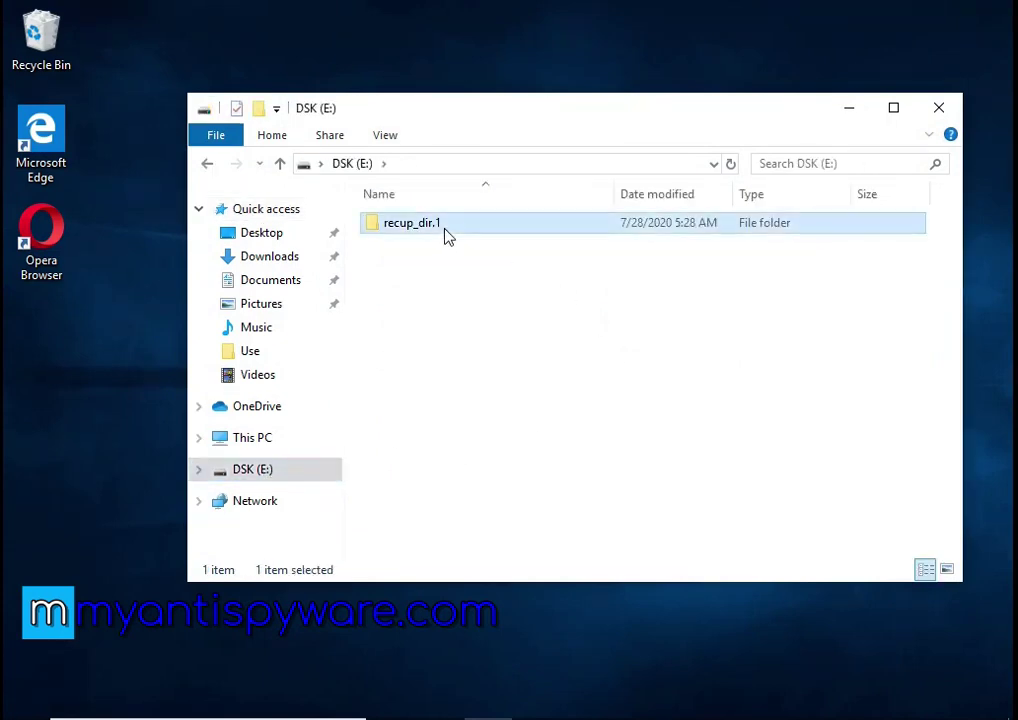
double_click(447, 238)
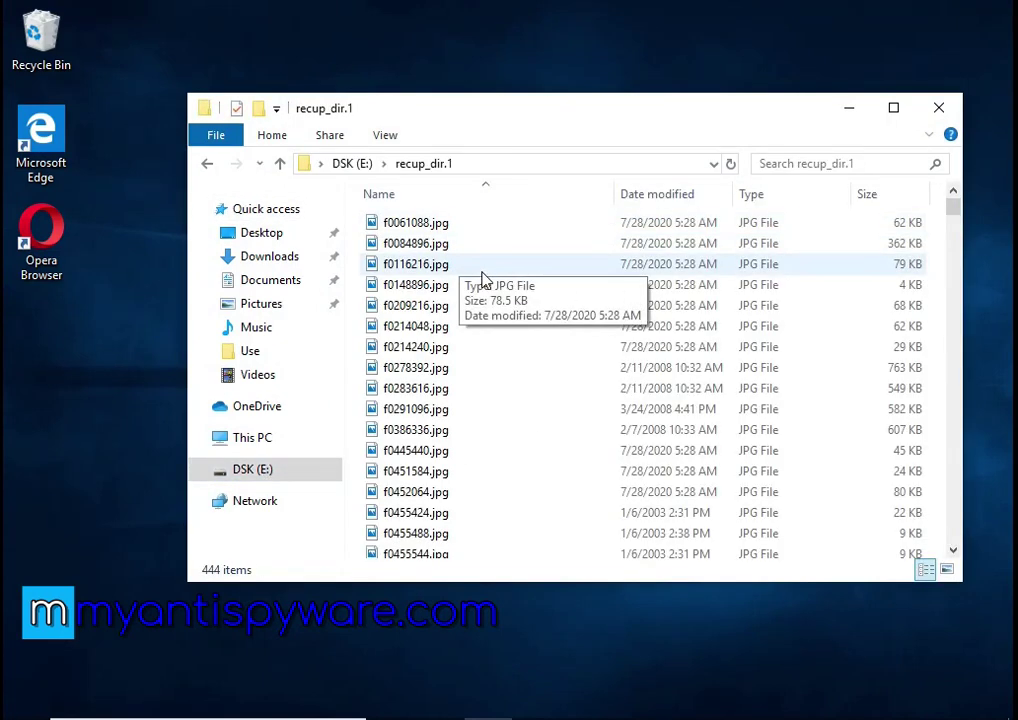
scroll(482, 277, "down", 10)
scroll(490, 286, "down", 7)
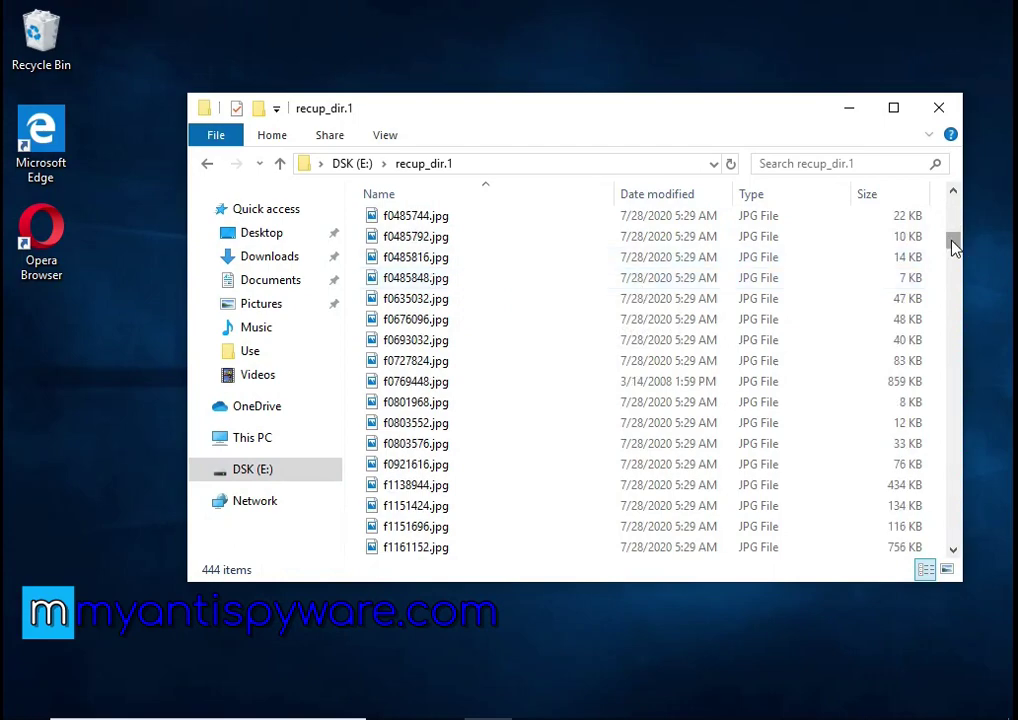
left_click_drag(953, 246, 953, 206)
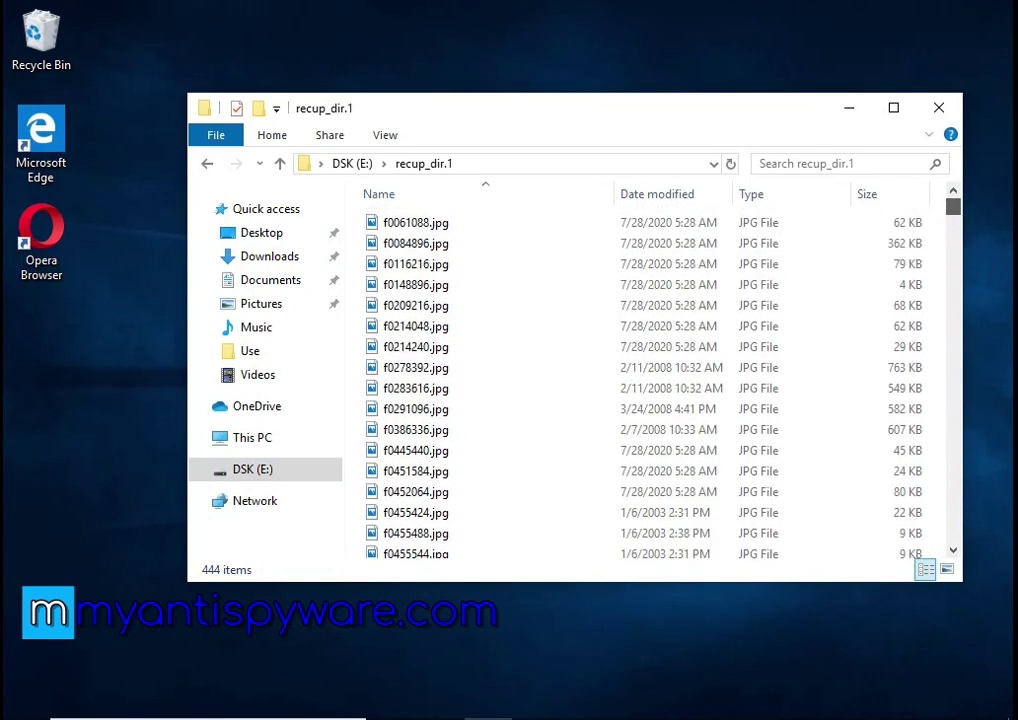
Sort the recovered files by name in descending order, by date modified with the oldest first, and finally by size with the largest first.
left_click(545, 200)
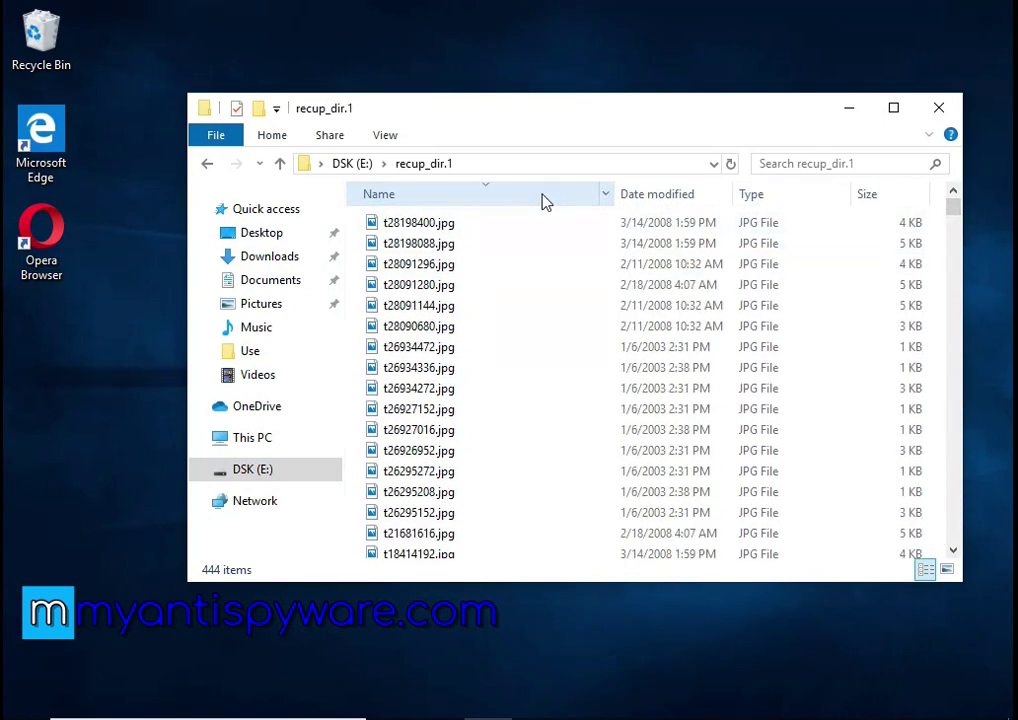
left_click(659, 206)
left_click(657, 207)
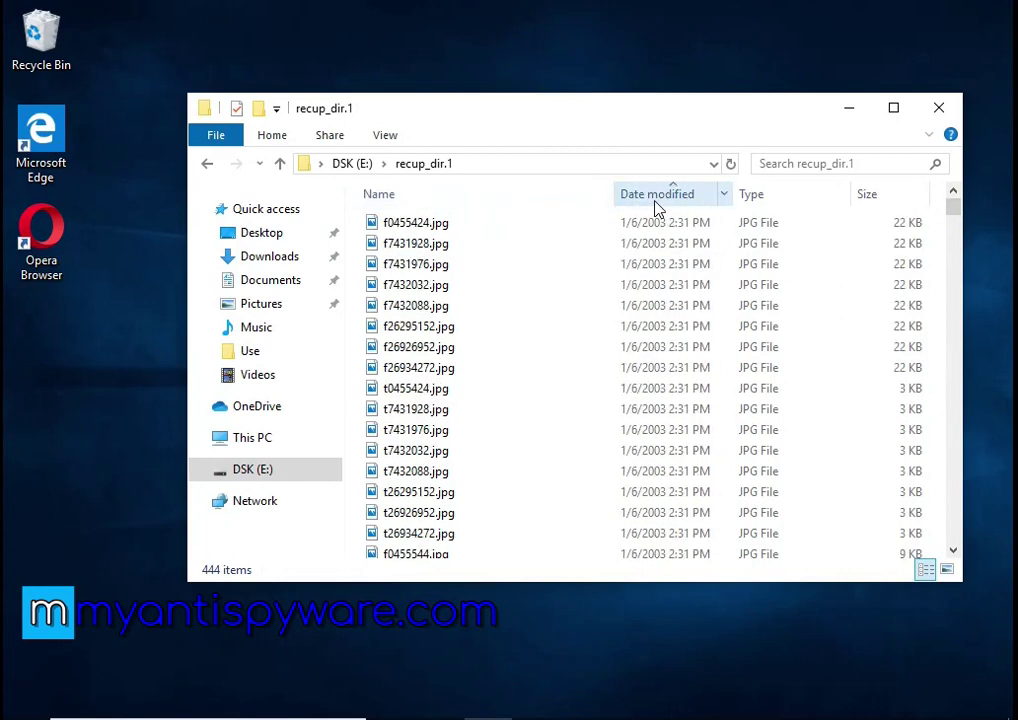
left_click(876, 201)
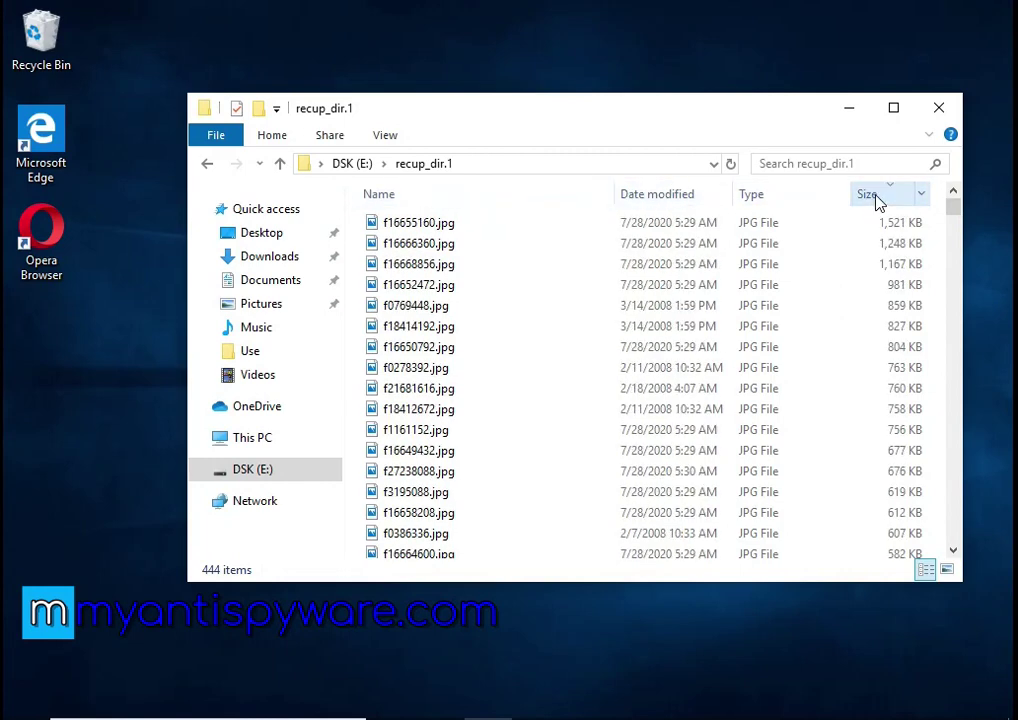
View the recovered pictures f0769448.jpg and f18414192.jpg one at a time to check their content, closing each one.
double_click(689, 309)
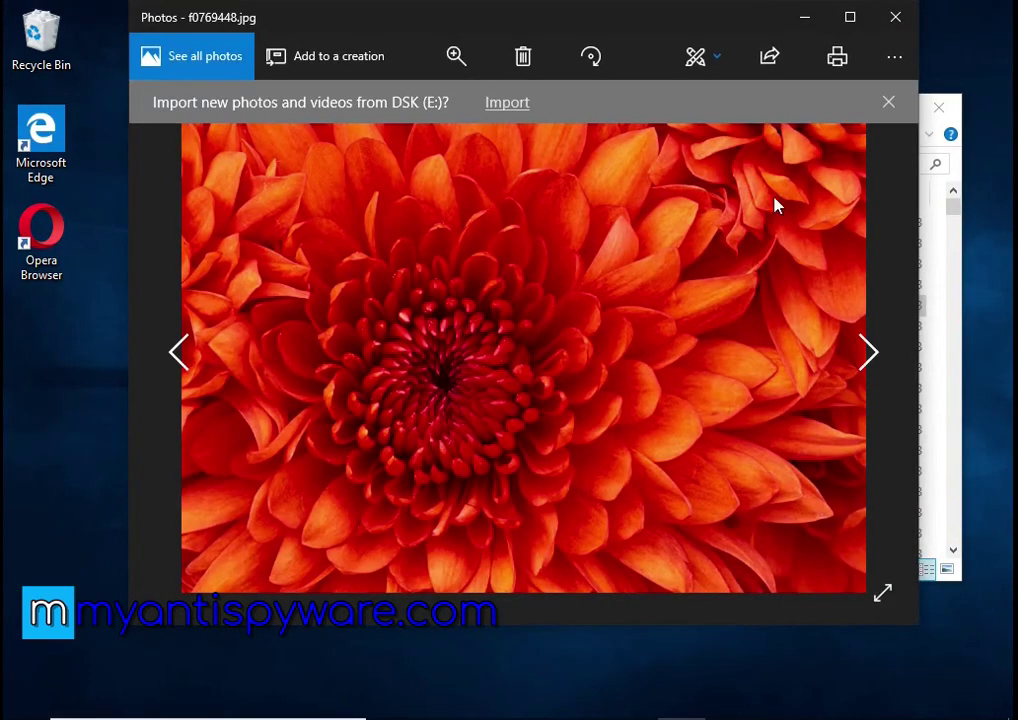
left_click(895, 17)
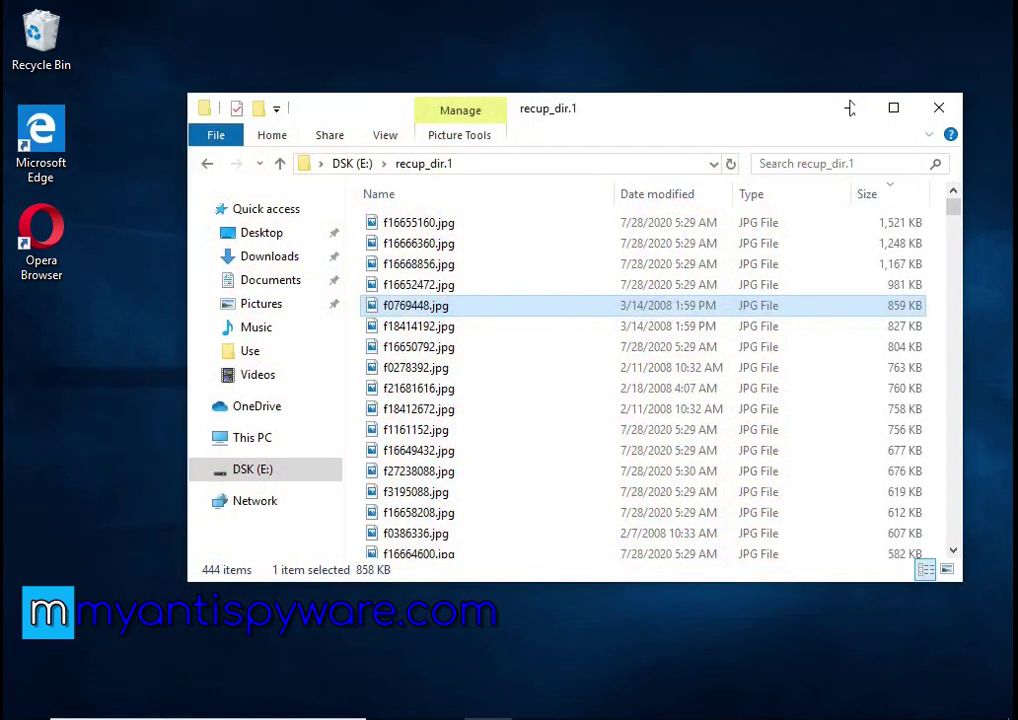
double_click(668, 327)
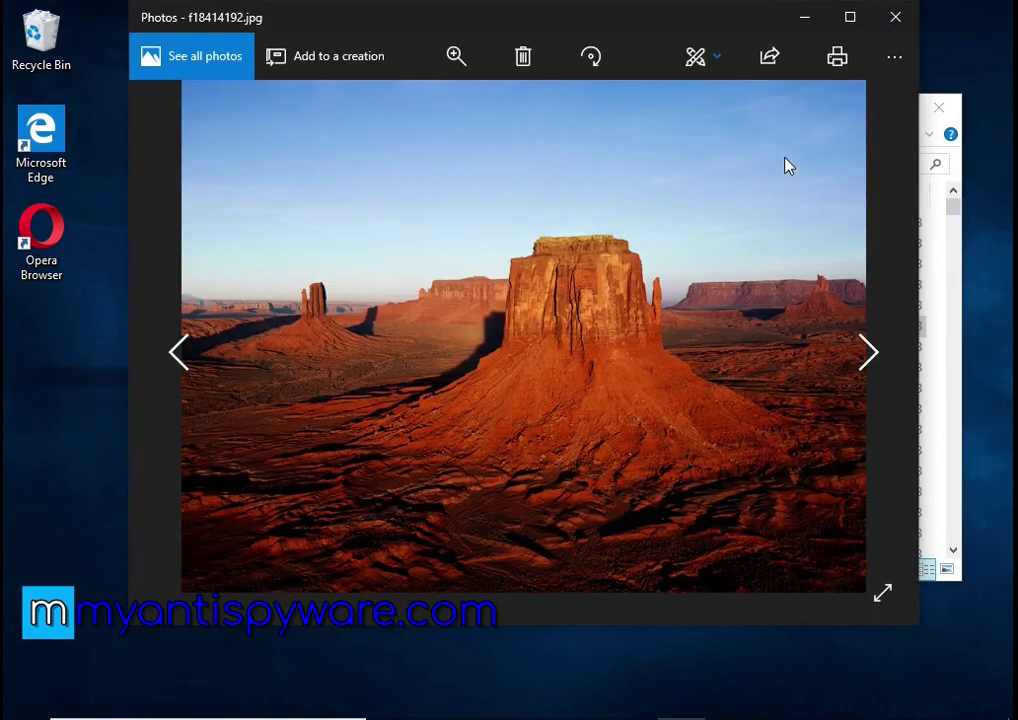
left_click(884, 22)
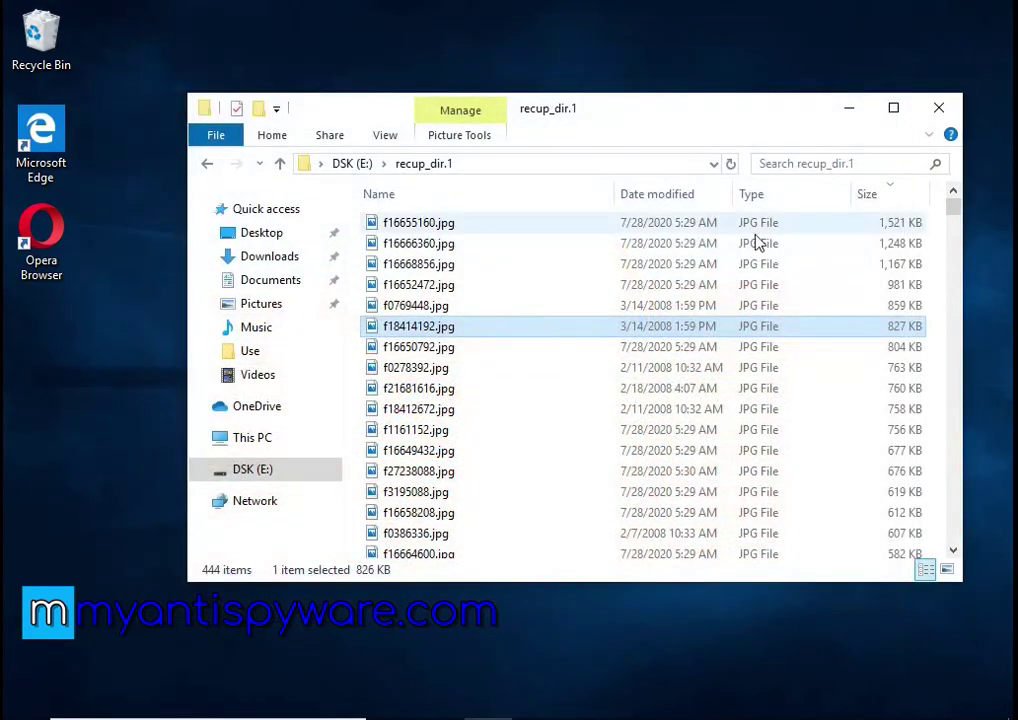
View the recovered pictures f16650792.jpg and f0278392.jpg one at a time, and close the photo viewer and the recup_dir.1 folder window.
double_click(677, 352)
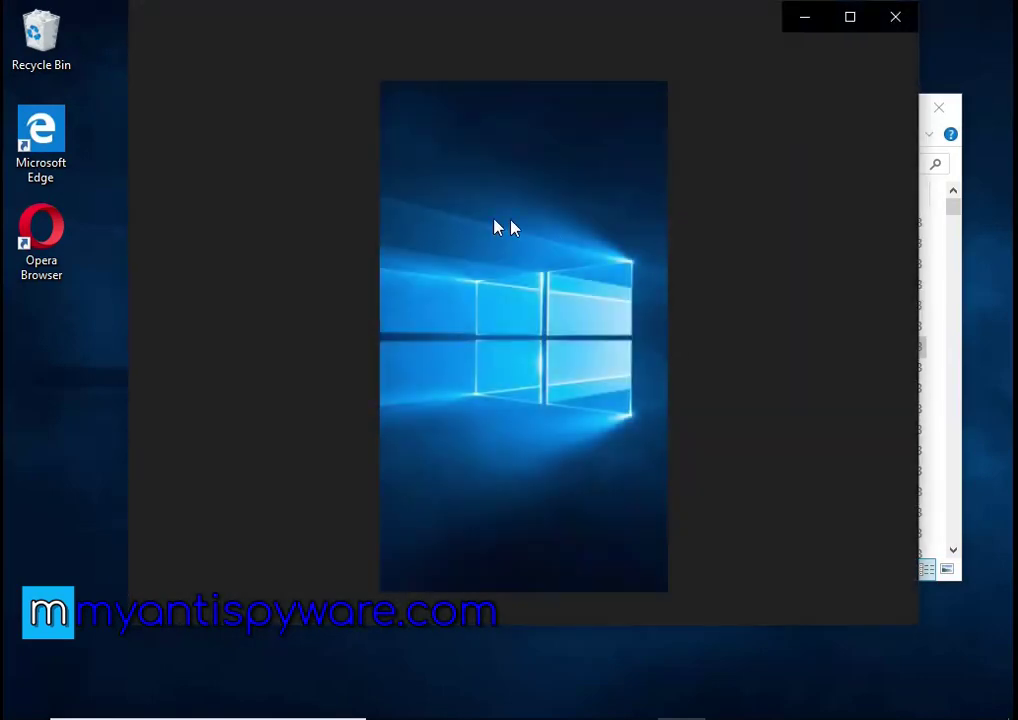
left_click(895, 16)
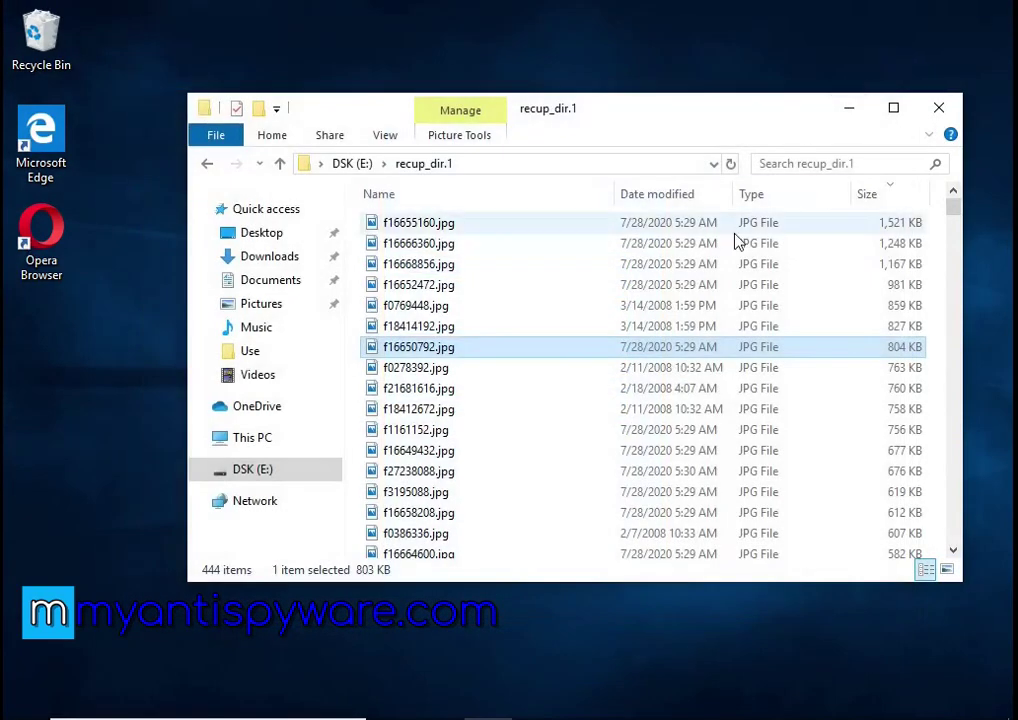
double_click(704, 367)
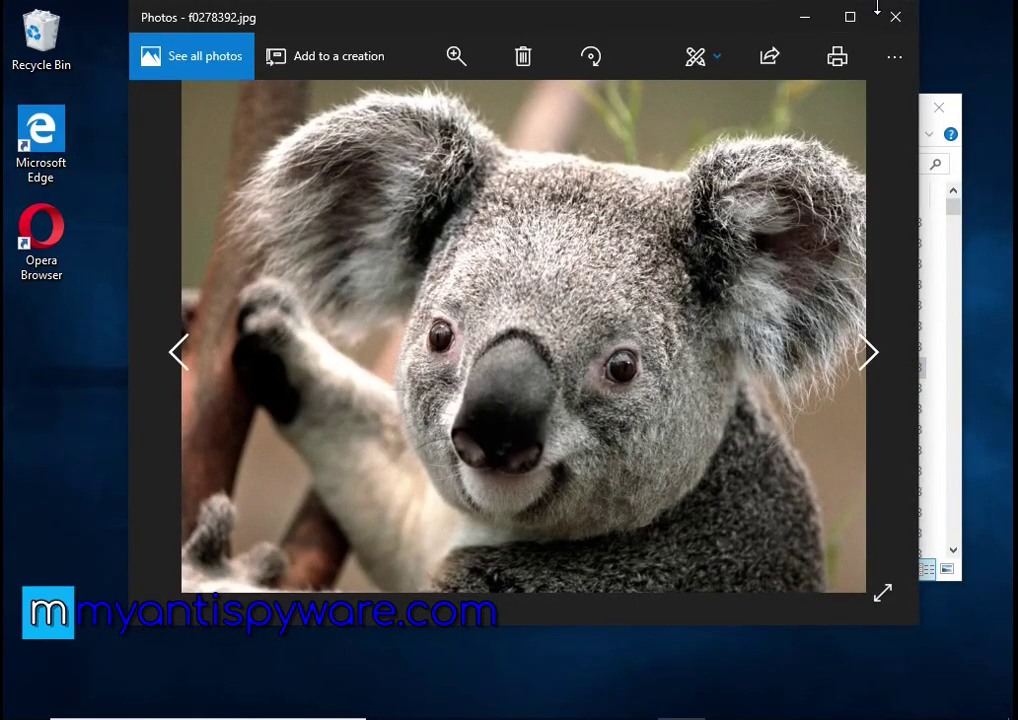
left_click(894, 17)
left_click(937, 106)
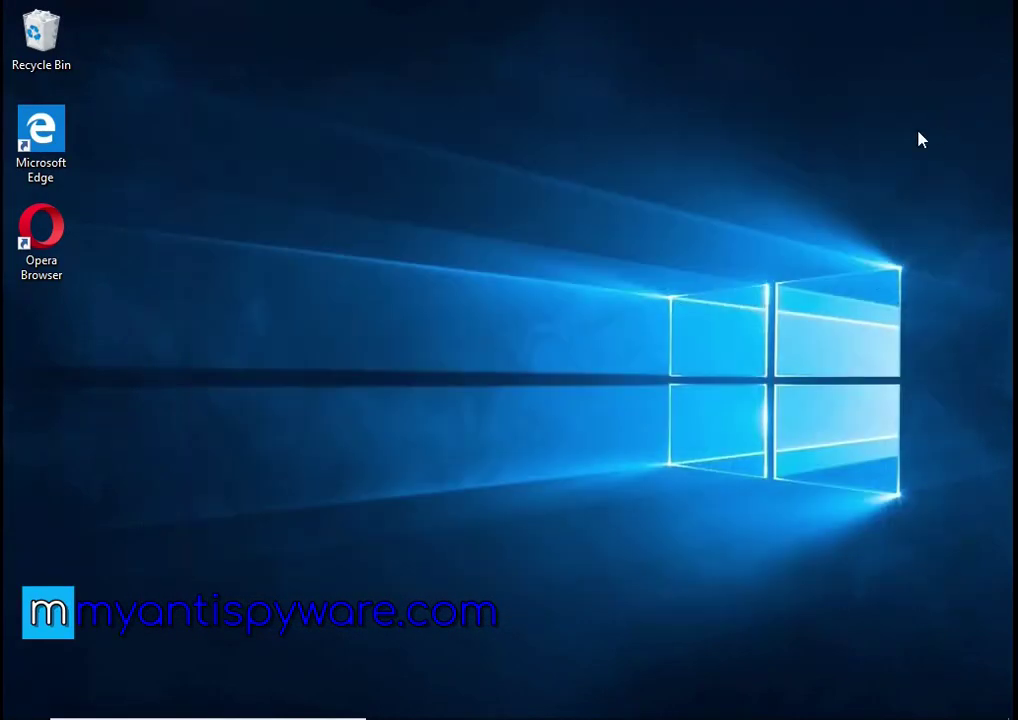